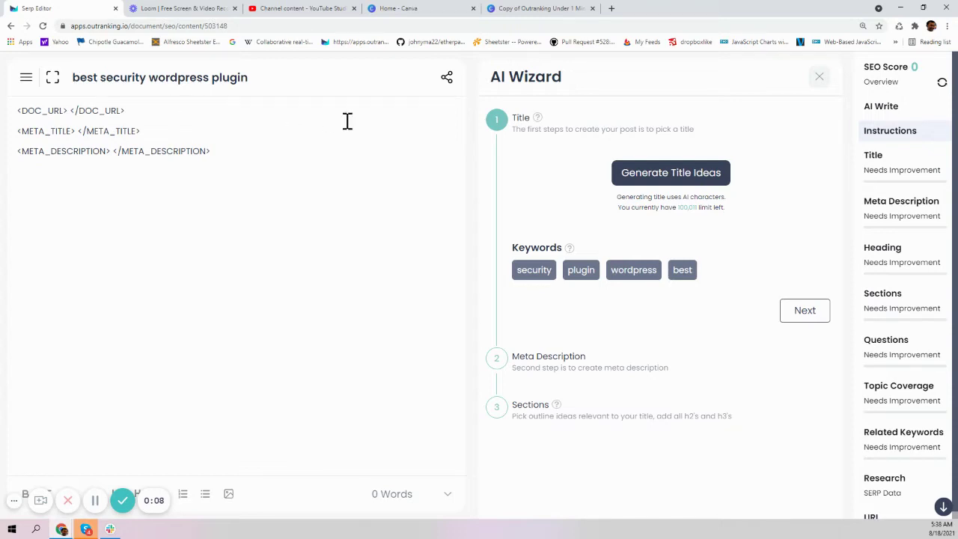
- Generate AI title ideas and pick 'How to best security WordPress plugin to protect your blog'
{"action": "left_click_drag", "start_coordinate": [248, 77], "coordinate": [66, 77]}
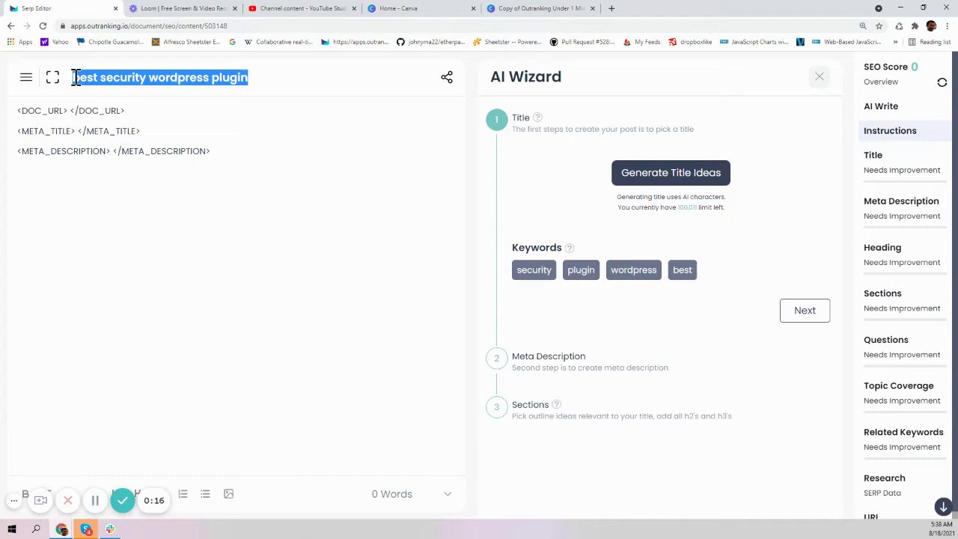
{"action": "left_click", "coordinate": [235, 150]}
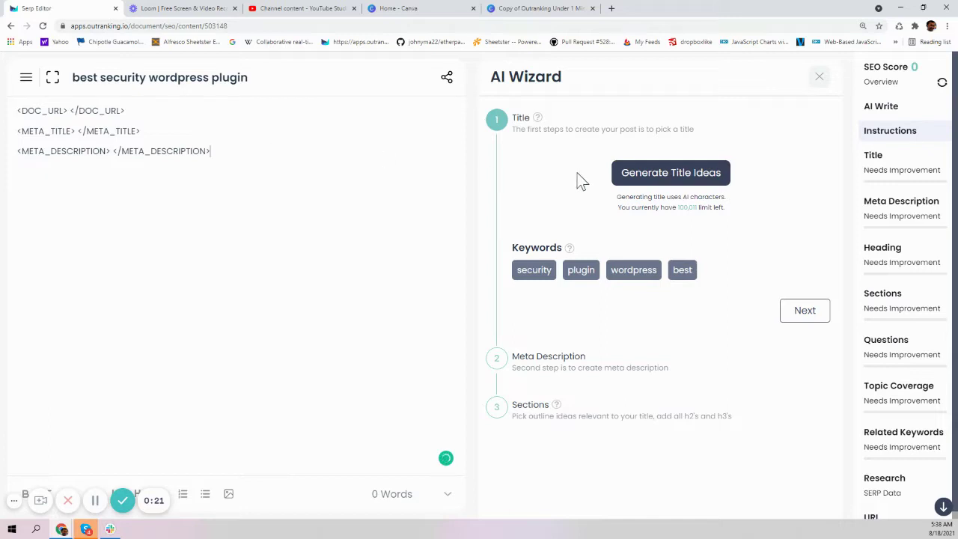
{"action": "left_click", "coordinate": [647, 176]}
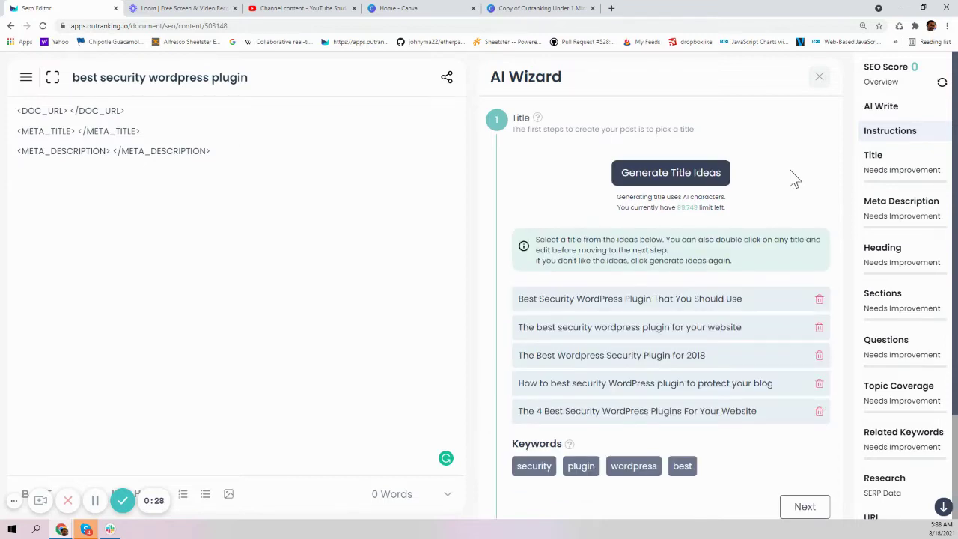
{"action": "scroll", "coordinate": [790, 170], "scroll_direction": "down", "scroll_amount": 1}
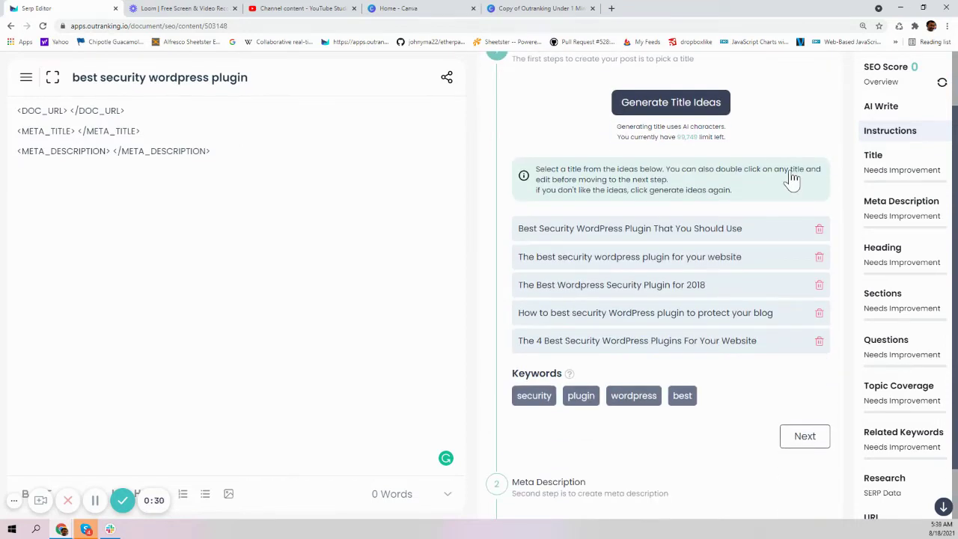
{"action": "left_click", "coordinate": [707, 238]}
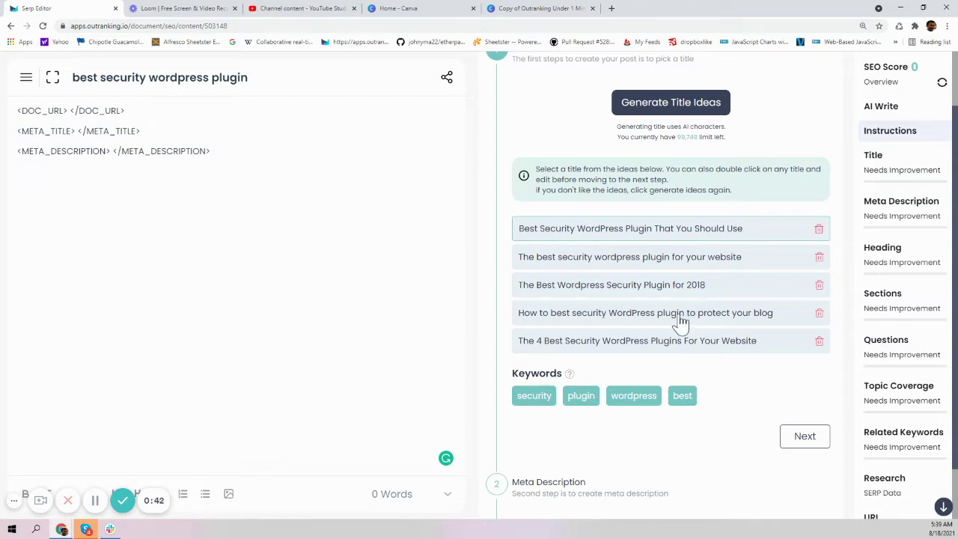
{"action": "left_click", "coordinate": [680, 323]}
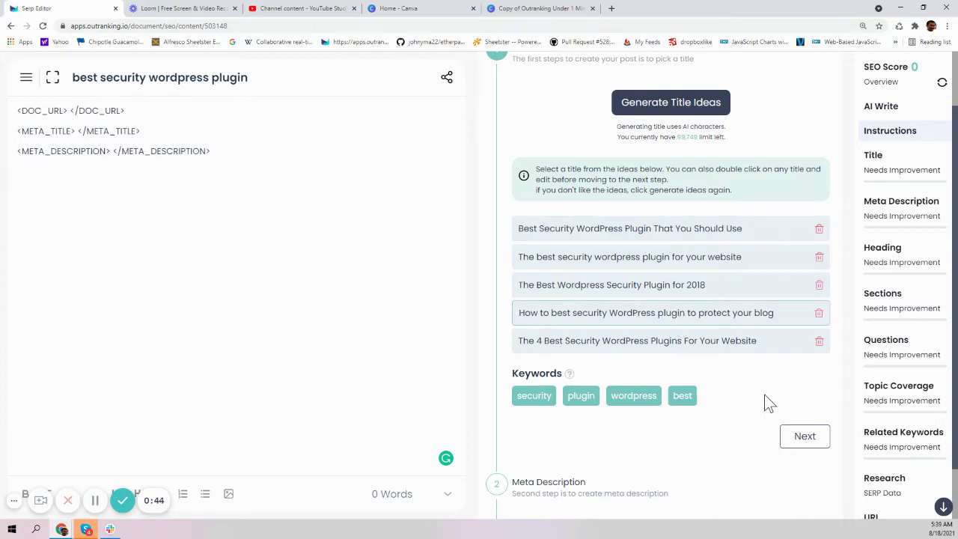
{"action": "scroll", "coordinate": [764, 394], "scroll_direction": "down", "scroll_amount": 1}
- Use the first AI meta description idea, edited from 'top 25' to 'top 5' security plugins
{"action": "left_click", "coordinate": [814, 375]}
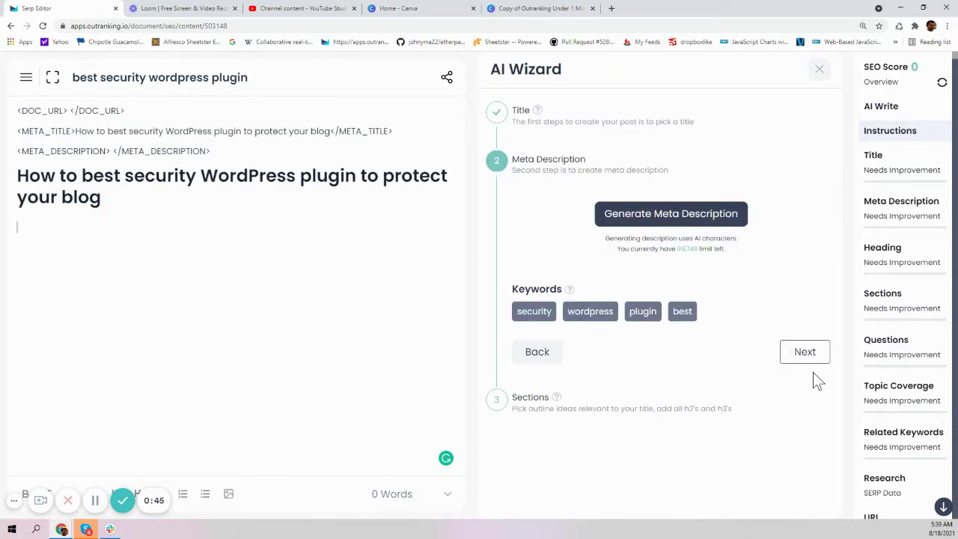
{"action": "left_click", "coordinate": [670, 223]}
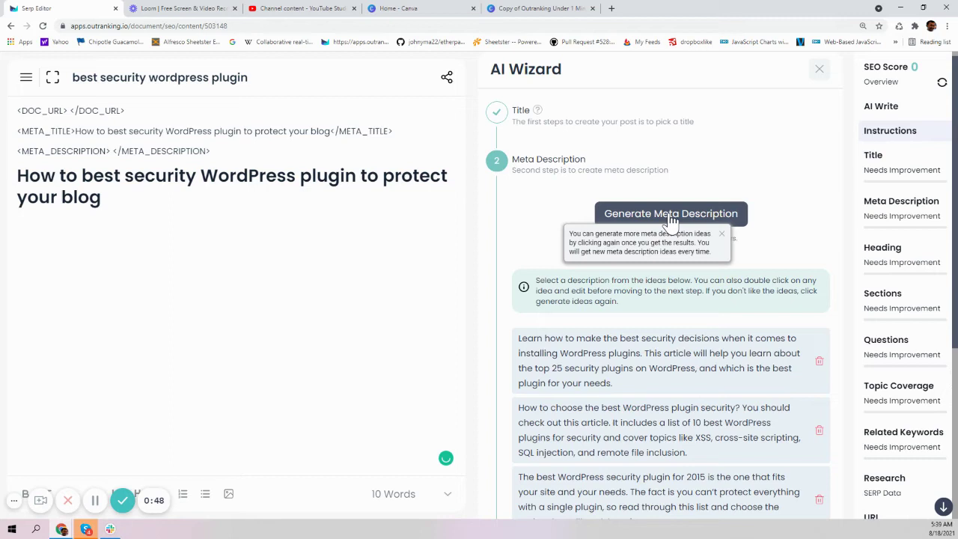
{"action": "scroll", "coordinate": [744, 402], "scroll_direction": "down", "scroll_amount": 2}
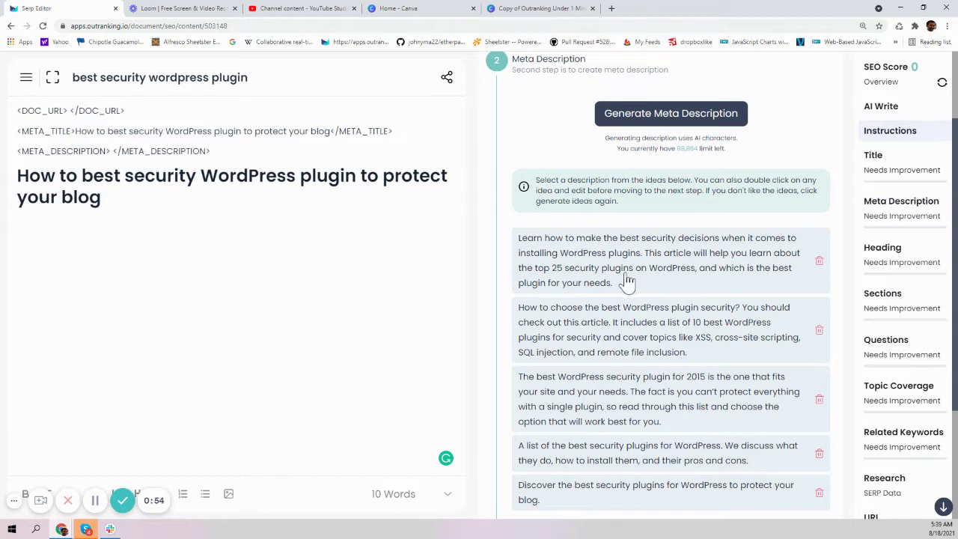
{"action": "double_click", "coordinate": [668, 285]}
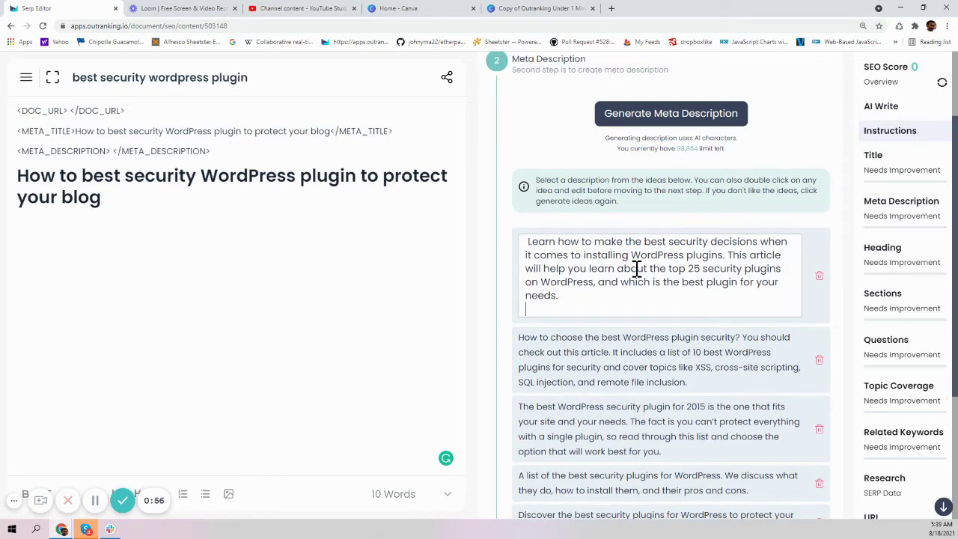
{"action": "left_click", "coordinate": [693, 268]}
{"action": "key", "text": "BackSpace"}
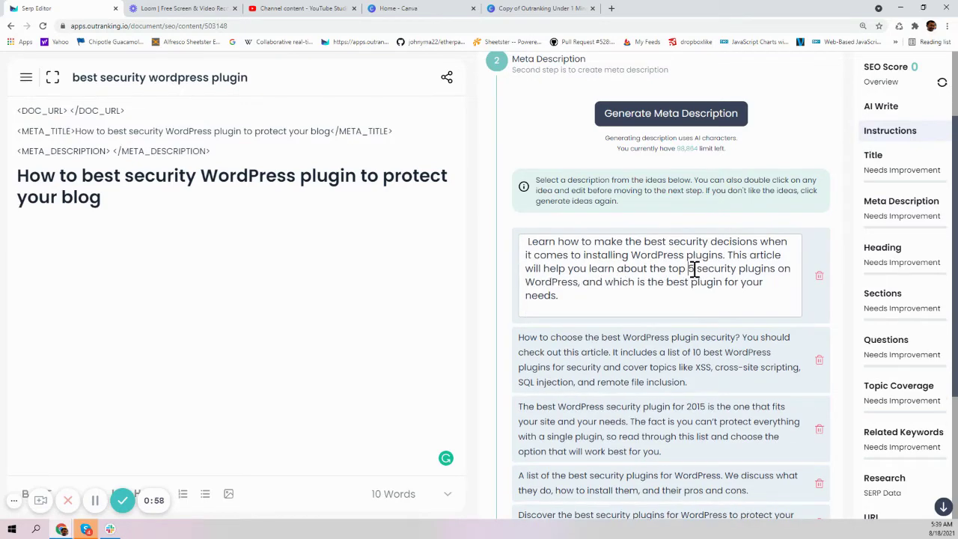
{"action": "left_click", "coordinate": [461, 286]}
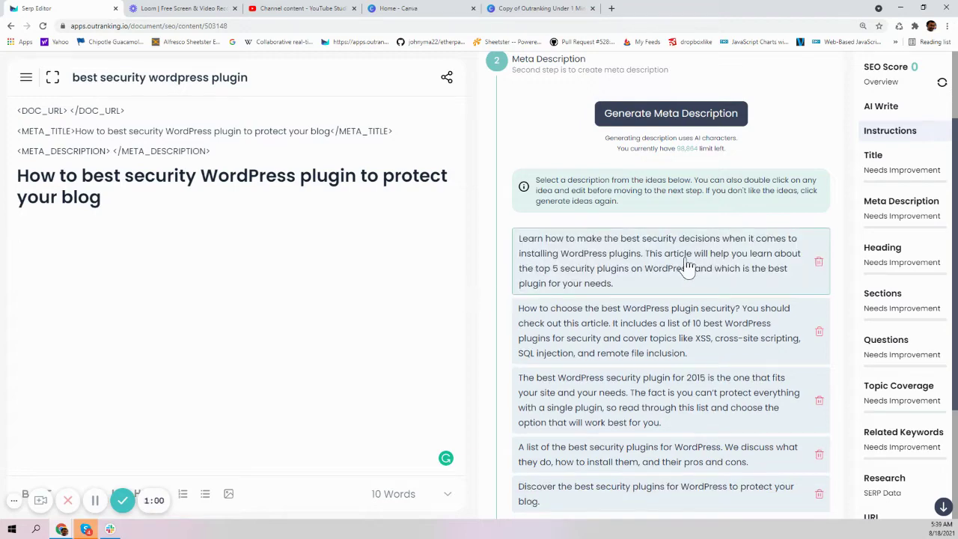
{"action": "scroll", "coordinate": [689, 269], "scroll_direction": "down", "scroll_amount": 2}
{"action": "left_click", "coordinate": [800, 428]}
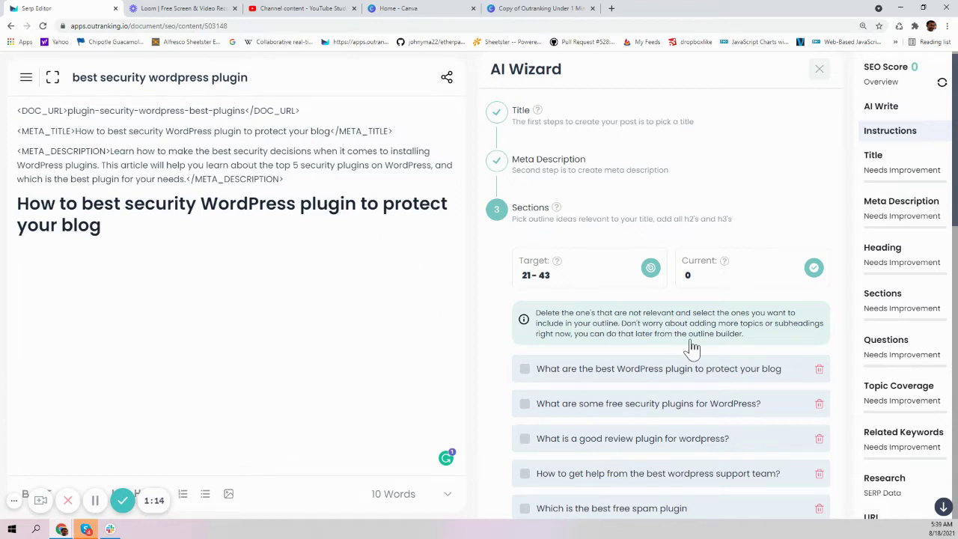
- Tick 'What are some free security plugins for WordPress?' and 'best WordPress plugin to protect your blog'
{"action": "scroll", "coordinate": [690, 345], "scroll_direction": "down", "scroll_amount": 2}
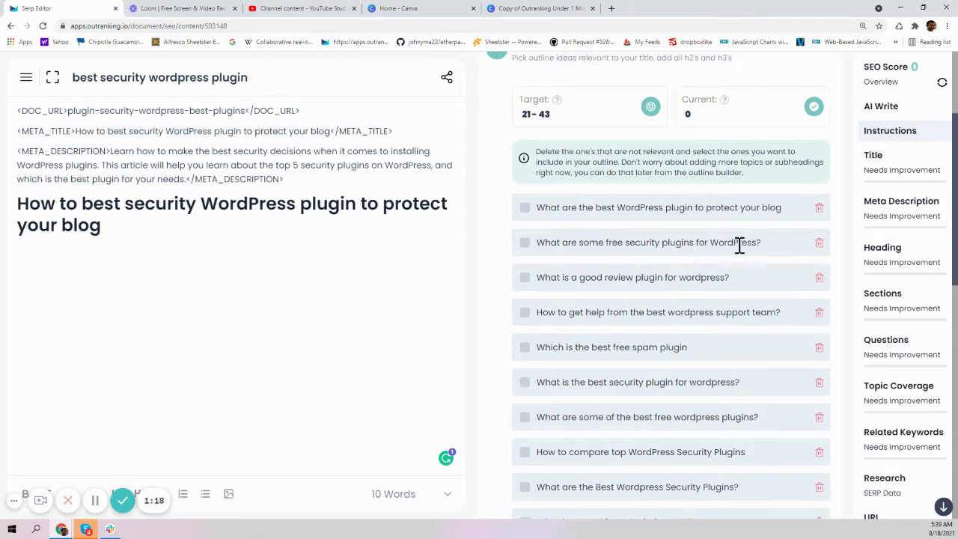
{"action": "left_click", "coordinate": [524, 243]}
{"action": "scroll", "coordinate": [629, 360], "scroll_direction": "down", "scroll_amount": 1}
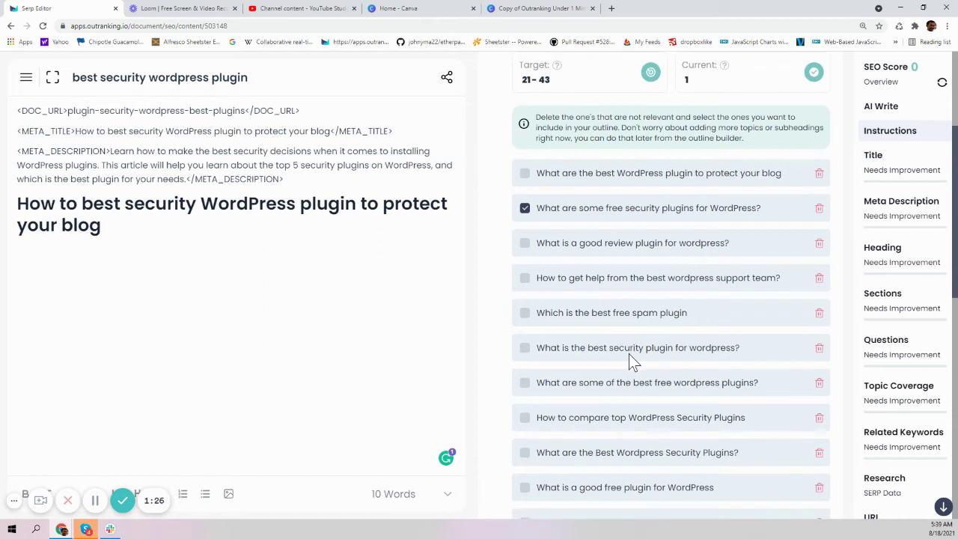
{"action": "scroll", "coordinate": [629, 360], "scroll_direction": "down", "scroll_amount": 1}
{"action": "scroll", "coordinate": [629, 359], "scroll_direction": "down", "scroll_amount": 1}
{"action": "scroll", "coordinate": [629, 359], "scroll_direction": "up", "scroll_amount": 2}
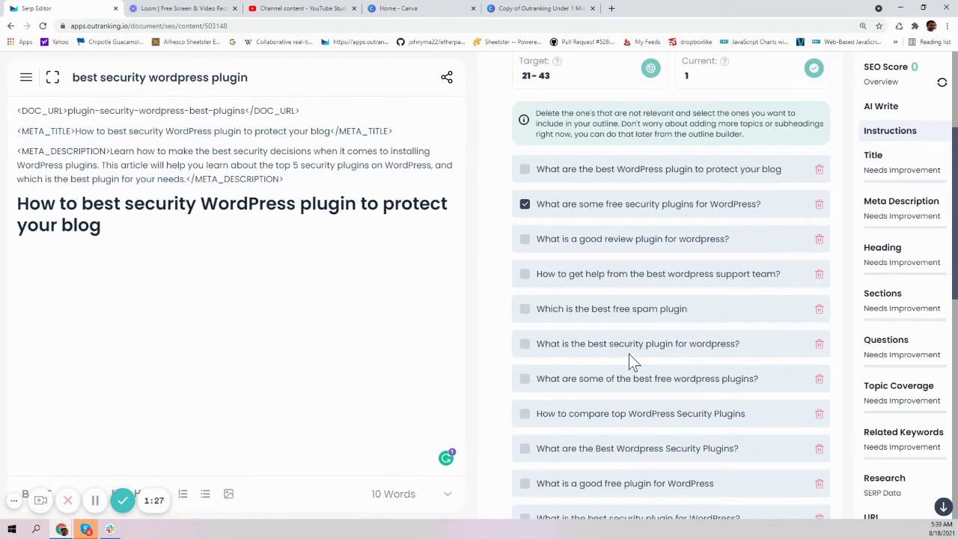
{"action": "left_click", "coordinate": [528, 173]}
{"action": "scroll", "coordinate": [641, 322], "scroll_direction": "down", "scroll_amount": 2}
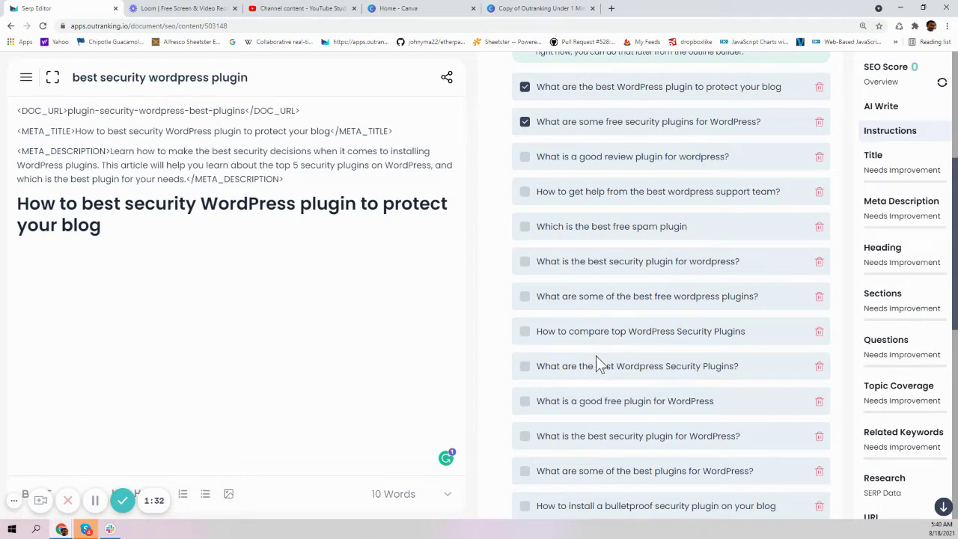
{"action": "scroll", "coordinate": [603, 352], "scroll_direction": "down", "scroll_amount": 1}
{"action": "scroll", "coordinate": [609, 342], "scroll_direction": "down", "scroll_amount": 2}
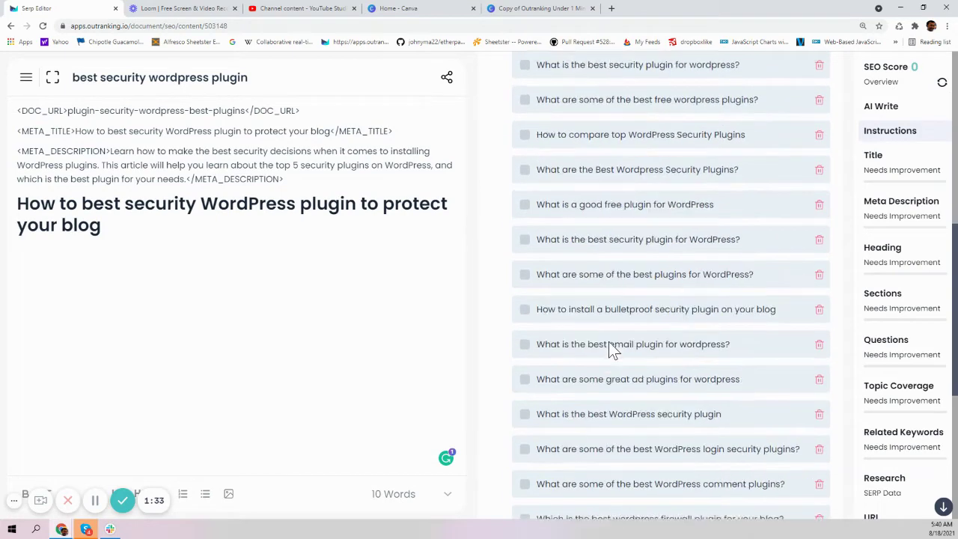
{"action": "scroll", "coordinate": [608, 345], "scroll_direction": "down", "scroll_amount": 1}
{"action": "scroll", "coordinate": [609, 344], "scroll_direction": "down", "scroll_amount": 1}
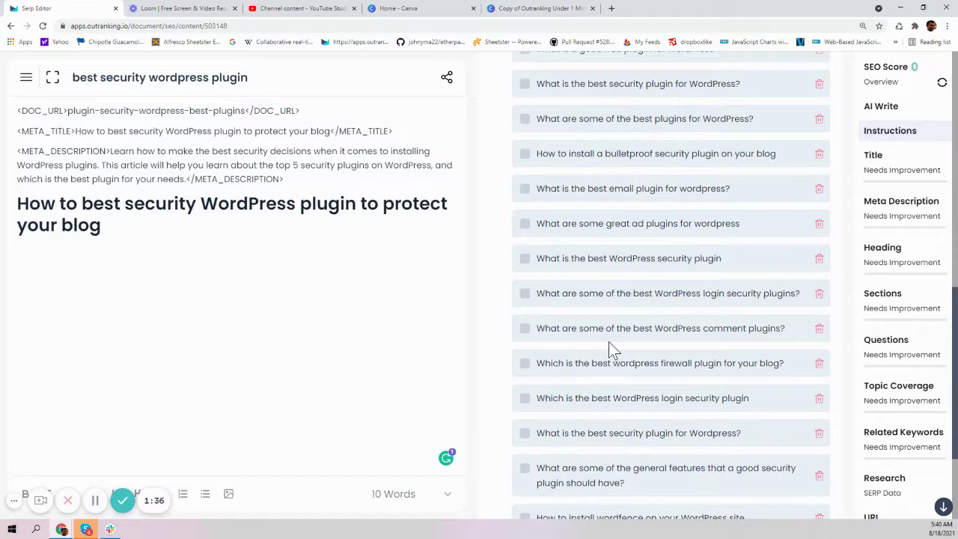
{"action": "scroll", "coordinate": [609, 341], "scroll_direction": "down", "scroll_amount": 2}
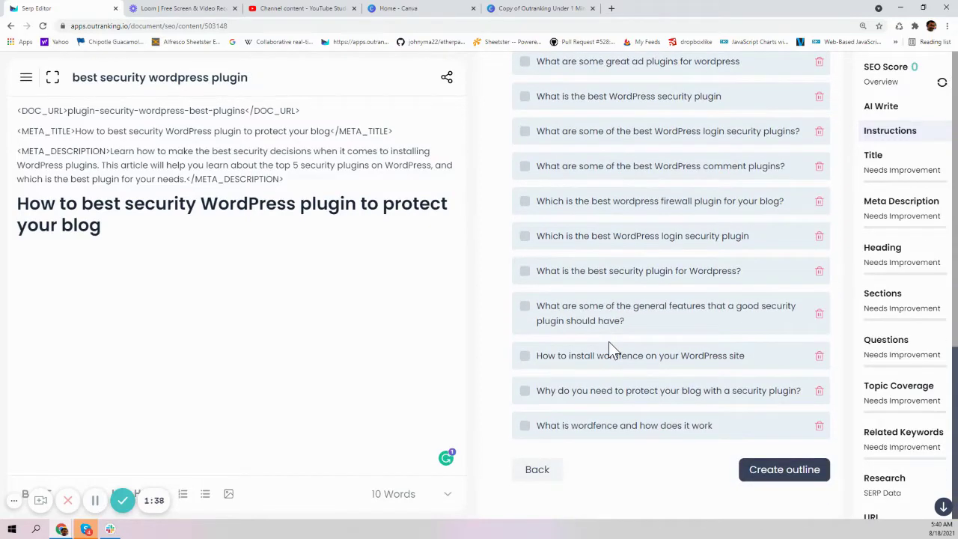
- Create the two-H2 outline and switch to the Concepts Builder from the main menu
{"action": "left_click", "coordinate": [777, 477]}
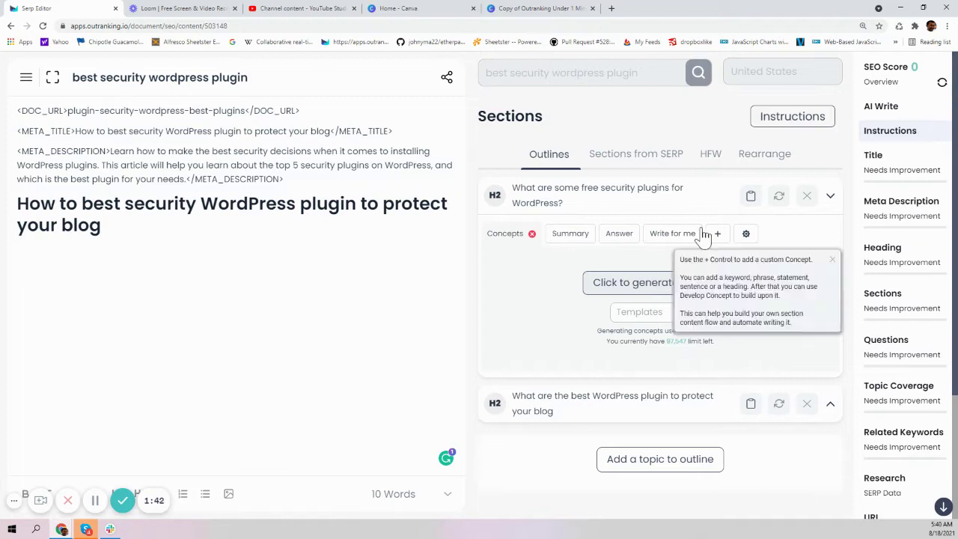
{"action": "left_click", "coordinate": [26, 81]}
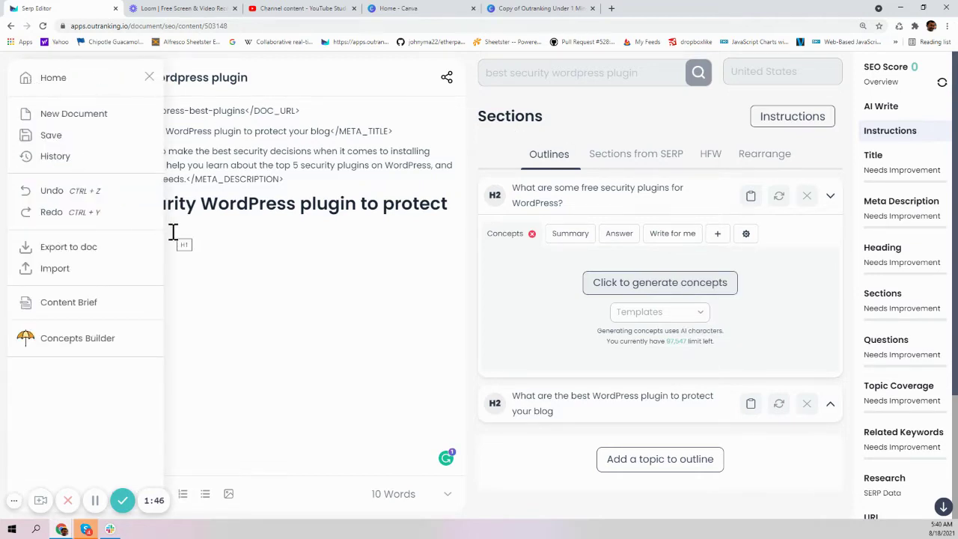
{"action": "left_click", "coordinate": [78, 340]}
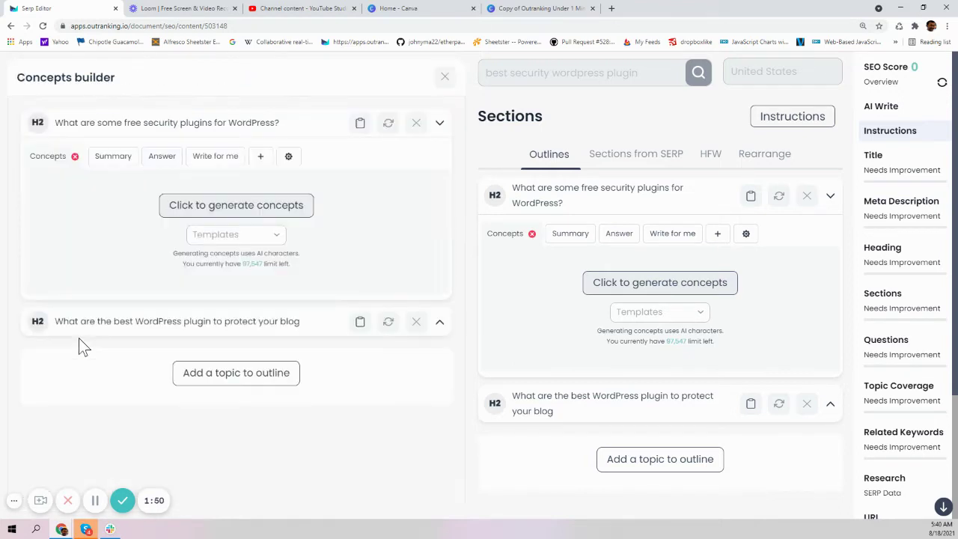
- Add the wpforms.com headings Sucuri, iThemes Security Pro, Jetpack, WPScan and Wordfence to the outline
{"action": "left_click", "coordinate": [653, 156]}
{"action": "scroll", "coordinate": [678, 288], "scroll_direction": "down", "scroll_amount": 3}
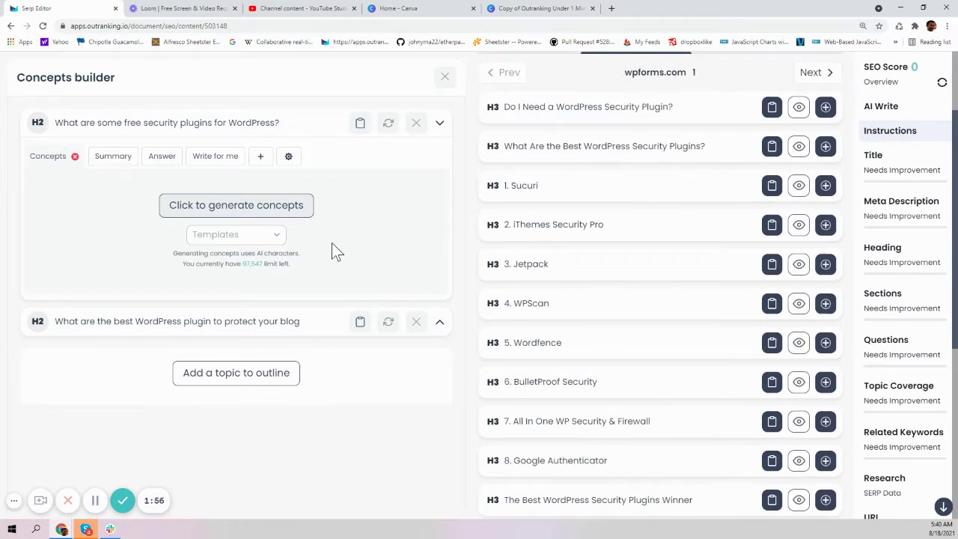
{"action": "left_click", "coordinate": [826, 185]}
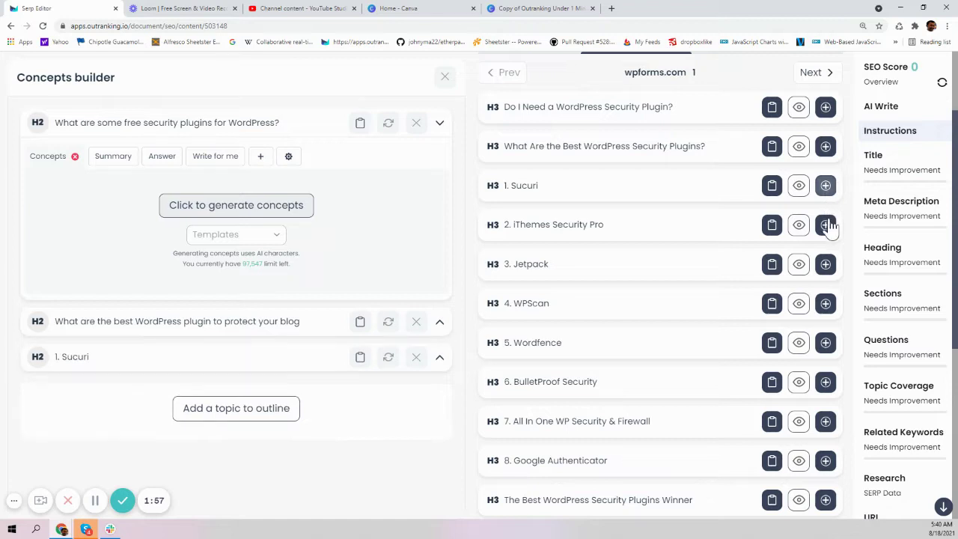
{"action": "left_click", "coordinate": [826, 225]}
{"action": "left_click", "coordinate": [826, 264]}
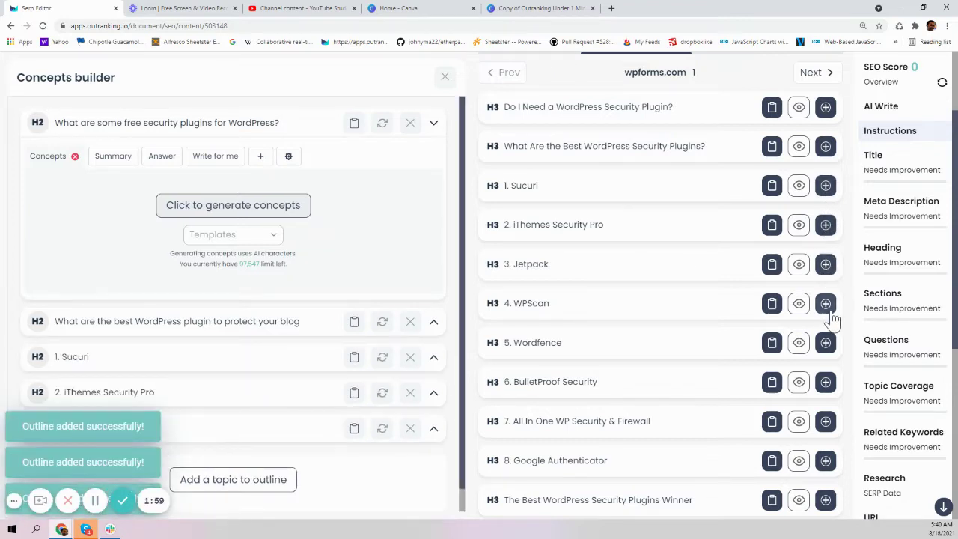
{"action": "left_click", "coordinate": [826, 303]}
{"action": "left_click", "coordinate": [826, 342]}
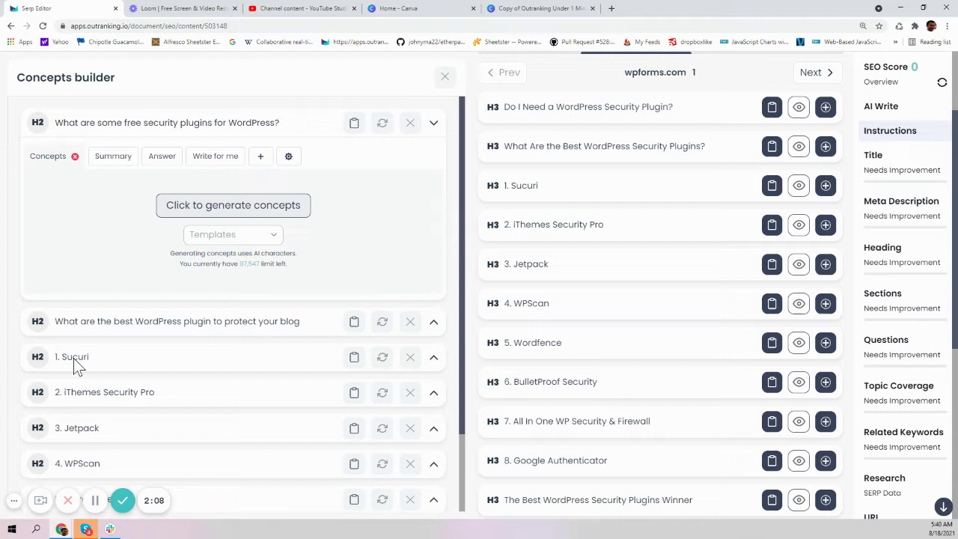
- Move to the kinsta.com result and add its '2. iThemes Security' and '3. Wordfence Security' headings
{"action": "scroll", "coordinate": [694, 250], "scroll_direction": "up", "scroll_amount": 2}
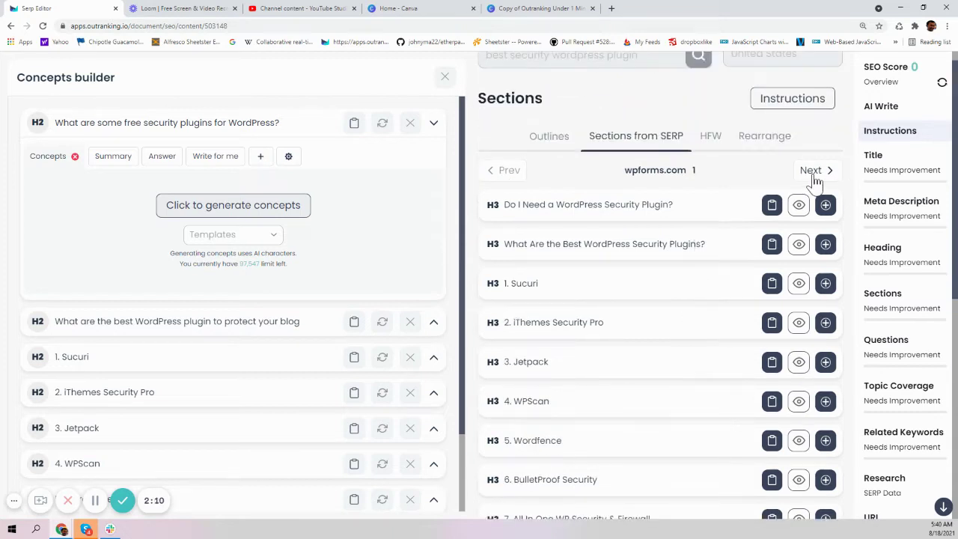
{"action": "left_click", "coordinate": [814, 178]}
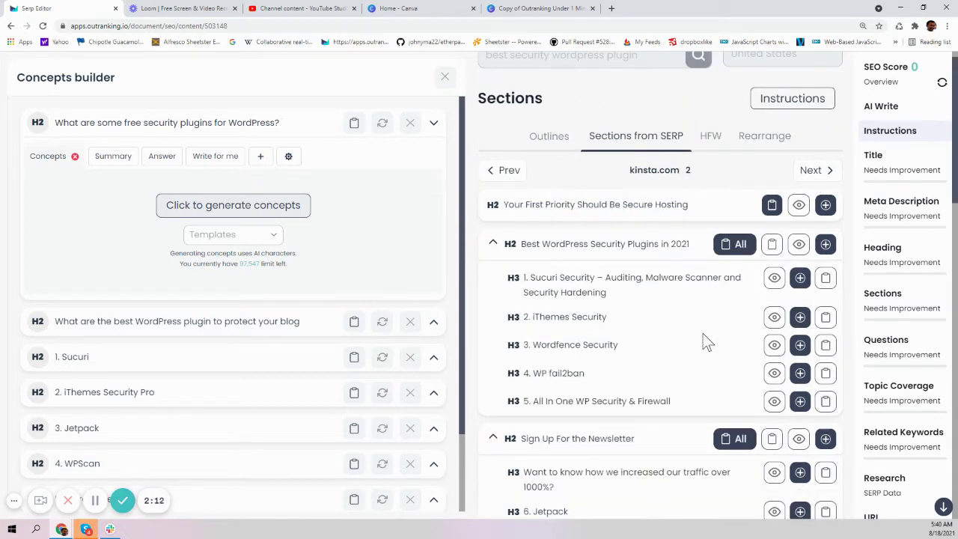
{"action": "scroll", "coordinate": [704, 343], "scroll_direction": "down", "scroll_amount": 2}
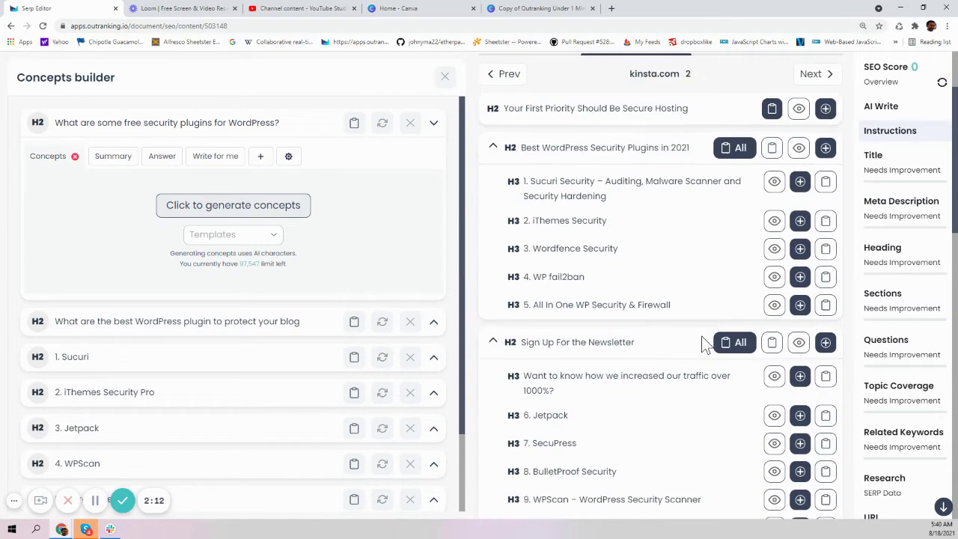
{"action": "left_click", "coordinate": [800, 220]}
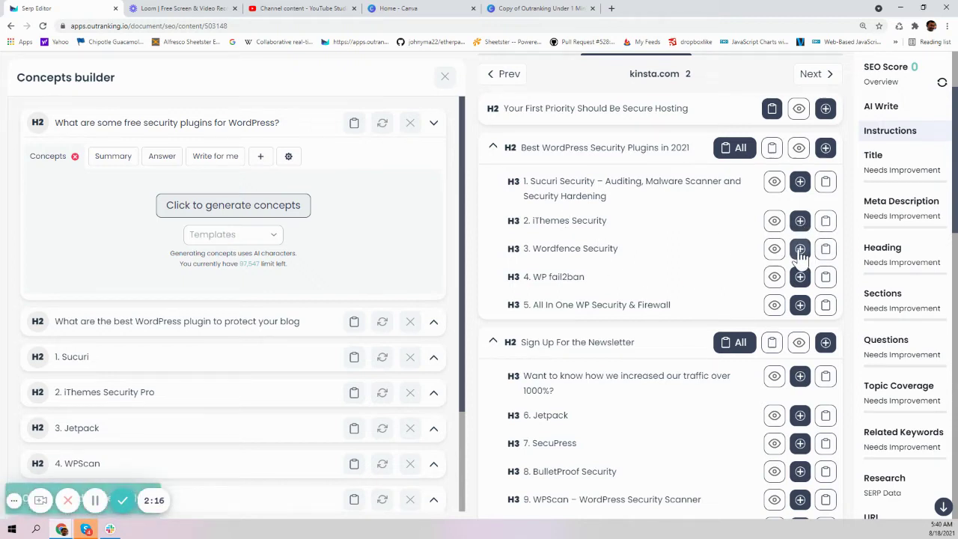
{"action": "left_click", "coordinate": [801, 250]}
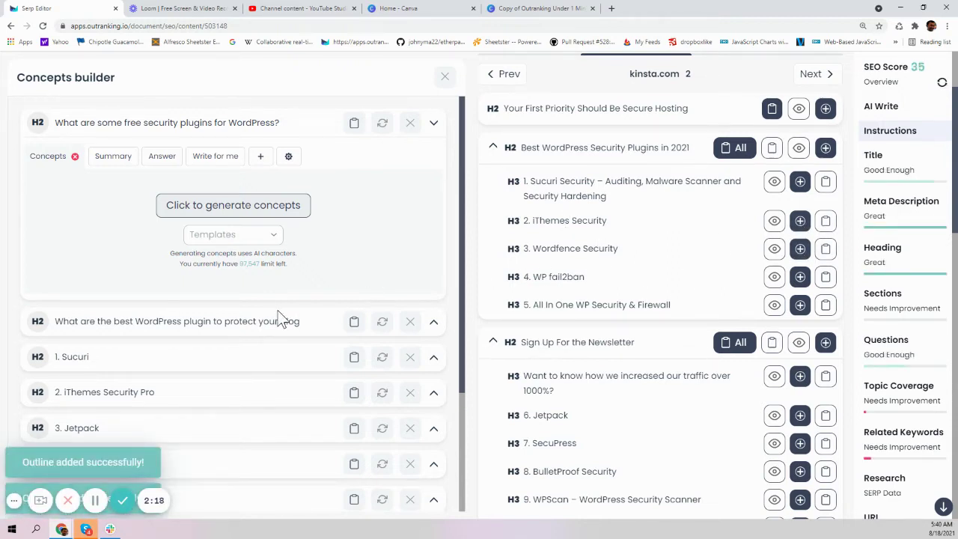
- Remove the '1.' number prefix from the Sucuri heading
{"action": "scroll", "coordinate": [264, 331], "scroll_direction": "down", "scroll_amount": 1}
{"action": "left_click", "coordinate": [146, 301]}
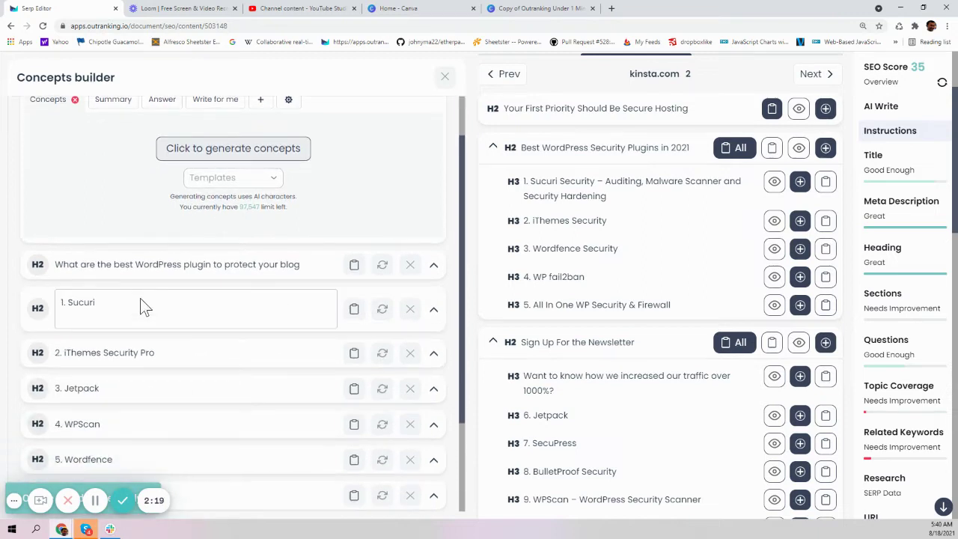
{"action": "left_click", "coordinate": [71, 301]}
{"action": "key", "text": "BackSpace"}
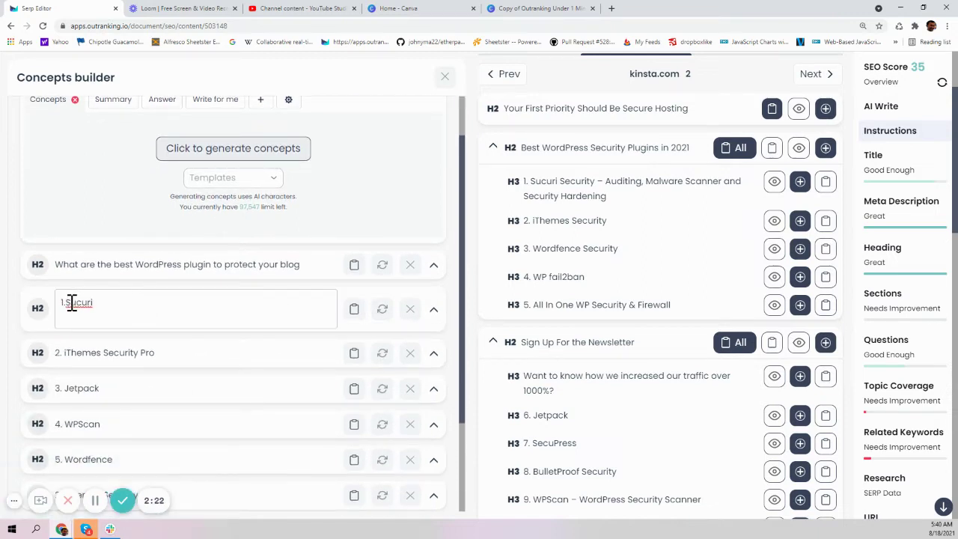
{"action": "key", "text": "BackSpace"}
{"action": "key", "text": "BackSpace"}
{"action": "left_click", "coordinate": [71, 356]}
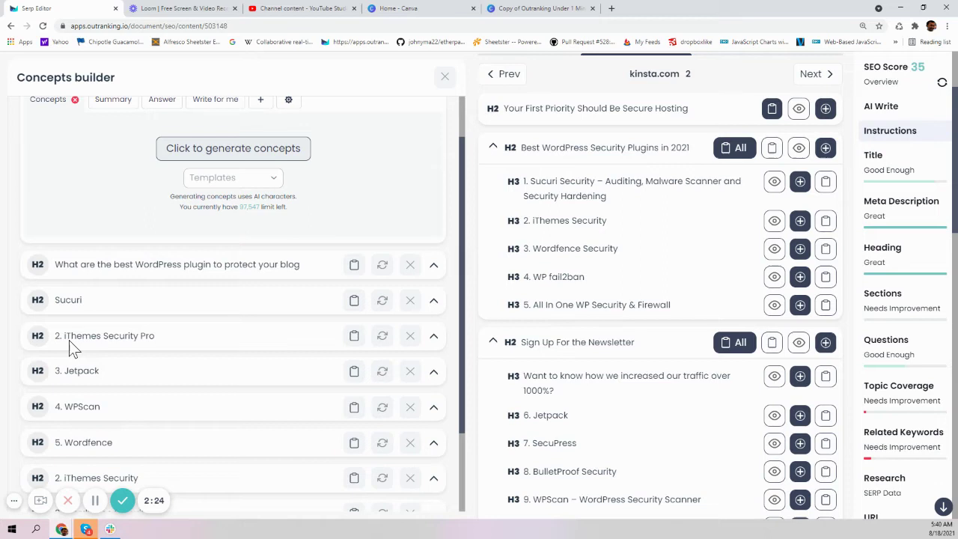
- Strip the number prefixes from the iThemes Security Pro and Jetpack headings
{"action": "left_click", "coordinate": [70, 339]}
{"action": "left_click", "coordinate": [70, 339]}
{"action": "key", "text": "BackSpace"}
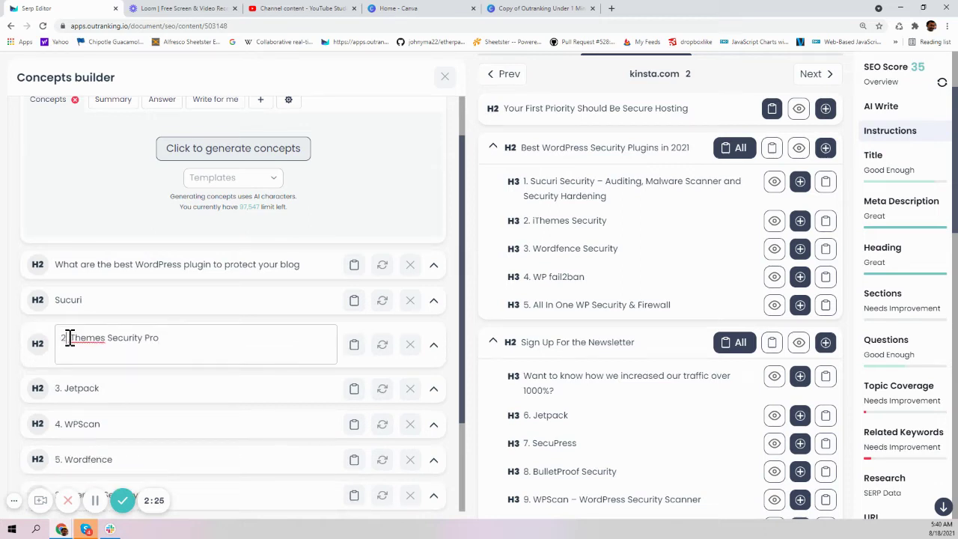
{"action": "key", "text": "BackSpace"}
{"action": "key", "text": "BackSpace"}
{"action": "key", "text": "BackSpace"}
{"action": "left_click", "coordinate": [378, 377]}
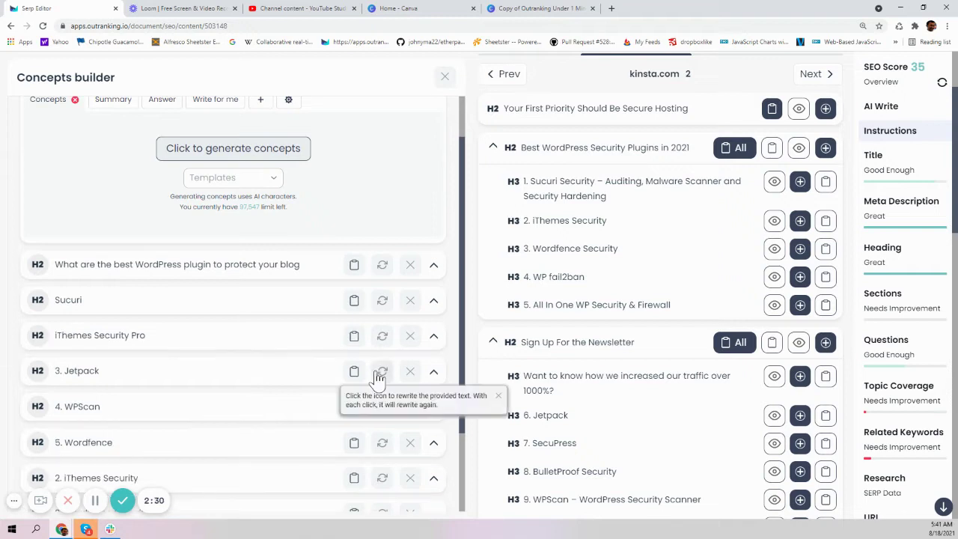
{"action": "left_click", "coordinate": [79, 377]}
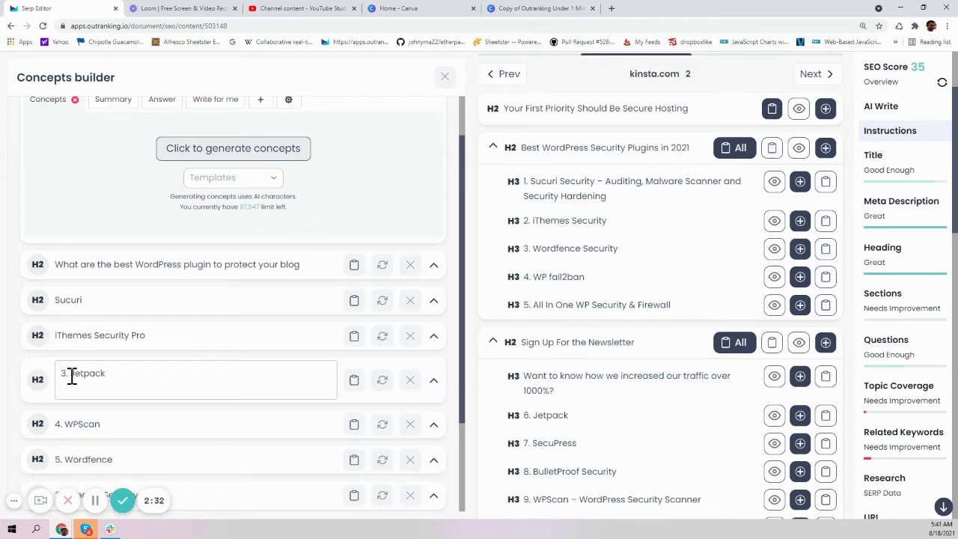
{"action": "key", "text": "BackSpace"}
{"action": "key", "text": "BackSpace"}
{"action": "key", "text": "BackSpace"}
- Nest Sucuri, Jetpack and WPScan as H3 subheadings under the free security plugins H2
{"action": "left_click", "coordinate": [455, 361]}
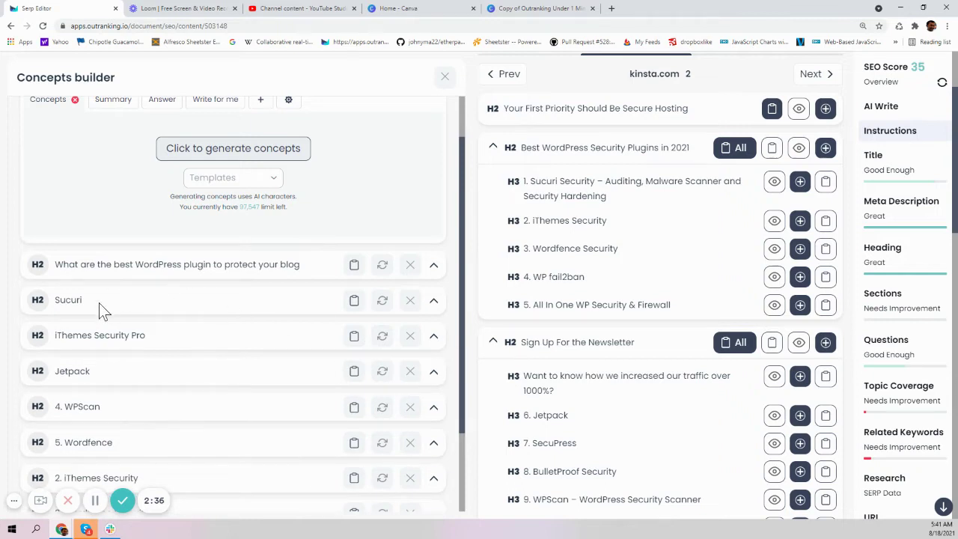
{"action": "left_click_drag", "start_coordinate": [103, 307], "coordinate": [112, 225]}
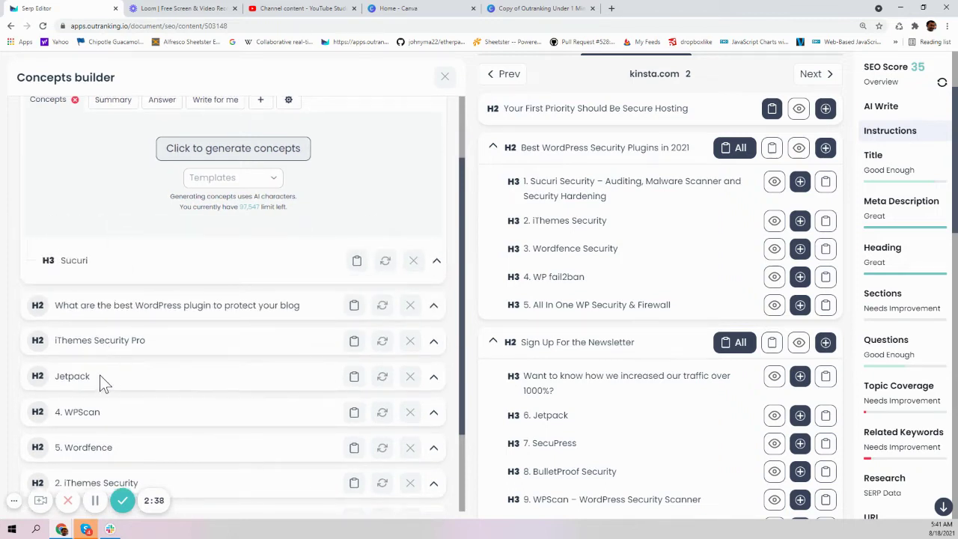
{"action": "left_click_drag", "start_coordinate": [103, 380], "coordinate": [120, 296]}
{"action": "left_click_drag", "start_coordinate": [115, 419], "coordinate": [128, 297]}
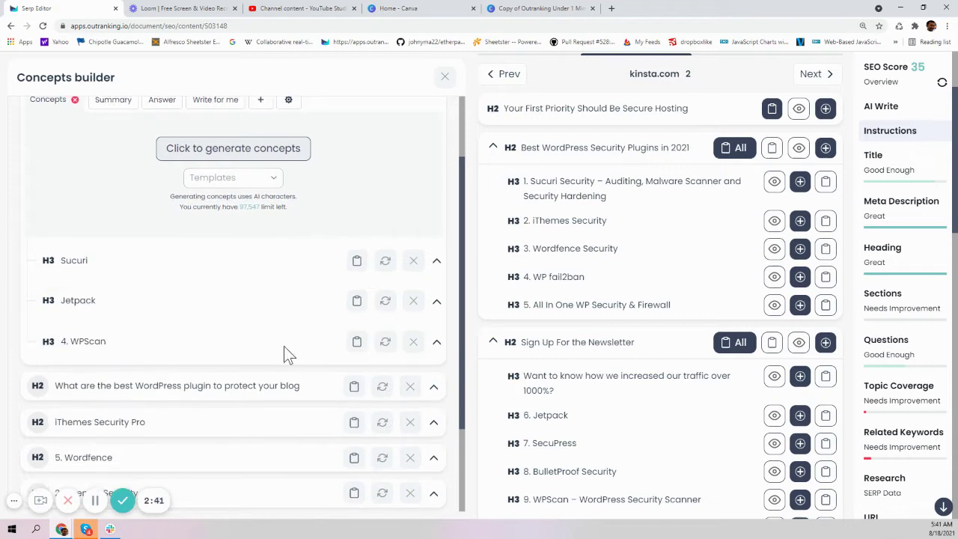
- Remove the '4.' number prefix from the WPScan heading
{"action": "left_click", "coordinate": [85, 342]}
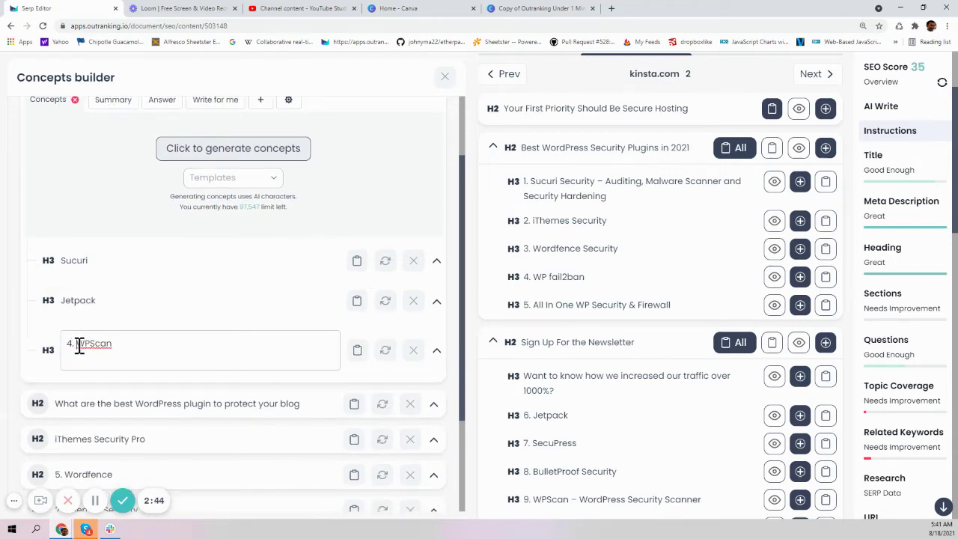
{"action": "key", "text": "BackSpace"}
{"action": "key", "text": "BackSpace"}
{"action": "key", "text": "BackSpace"}
{"action": "left_click", "coordinate": [15, 348]}
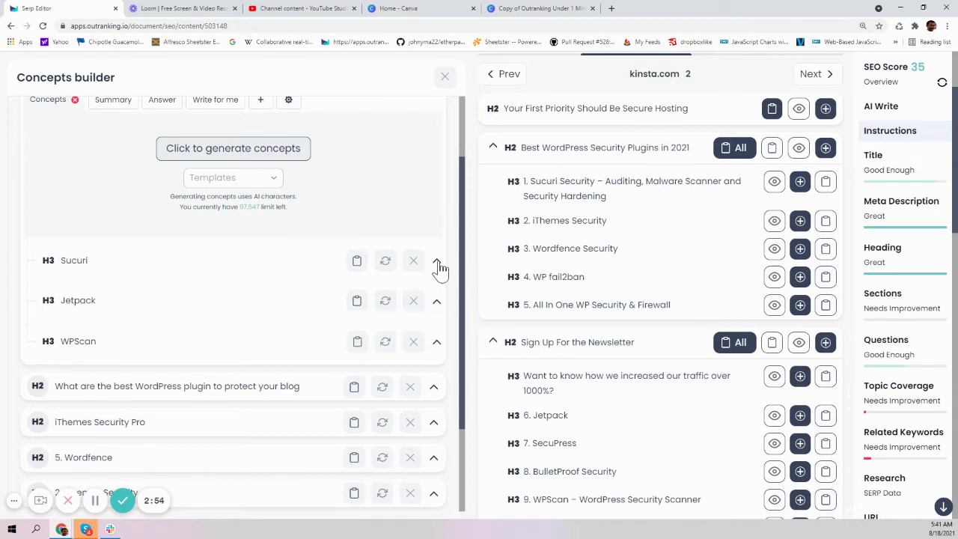
- Scroll down to the Sucuri H3 row and expand its concept tools
{"action": "scroll", "coordinate": [377, 171], "scroll_direction": "up", "scroll_amount": 2}
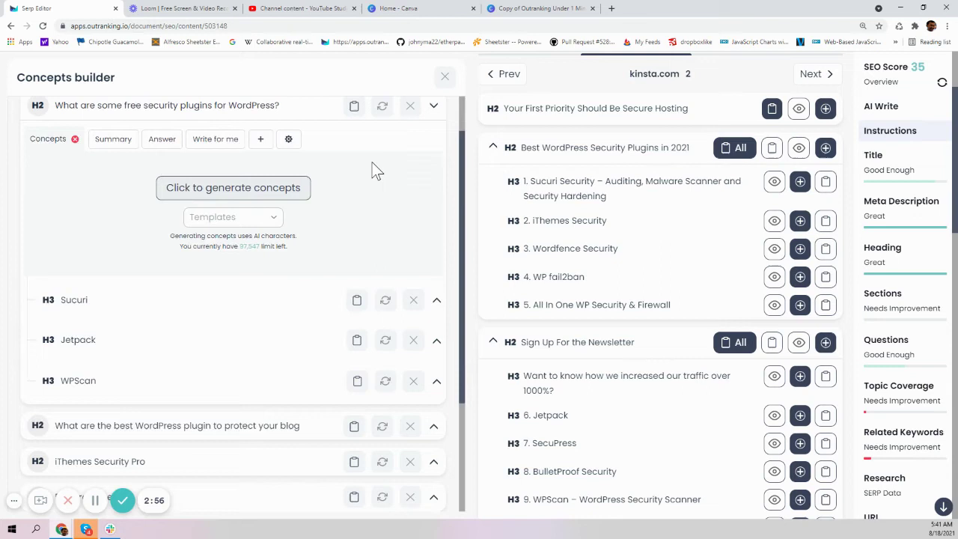
{"action": "scroll", "coordinate": [370, 171], "scroll_direction": "down", "scroll_amount": 1}
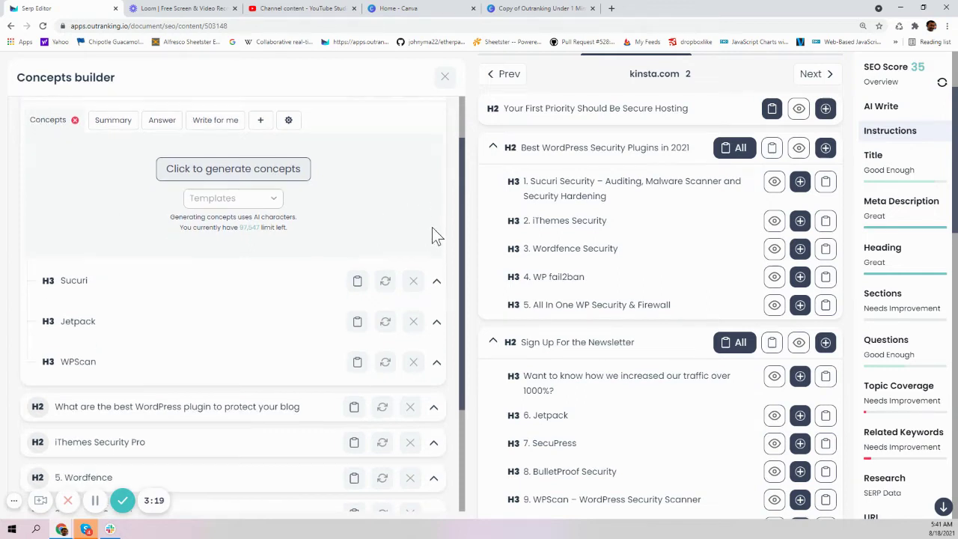
{"action": "scroll", "coordinate": [437, 236], "scroll_direction": "down", "scroll_amount": 1}
{"action": "scroll", "coordinate": [437, 236], "scroll_direction": "down", "scroll_amount": 1}
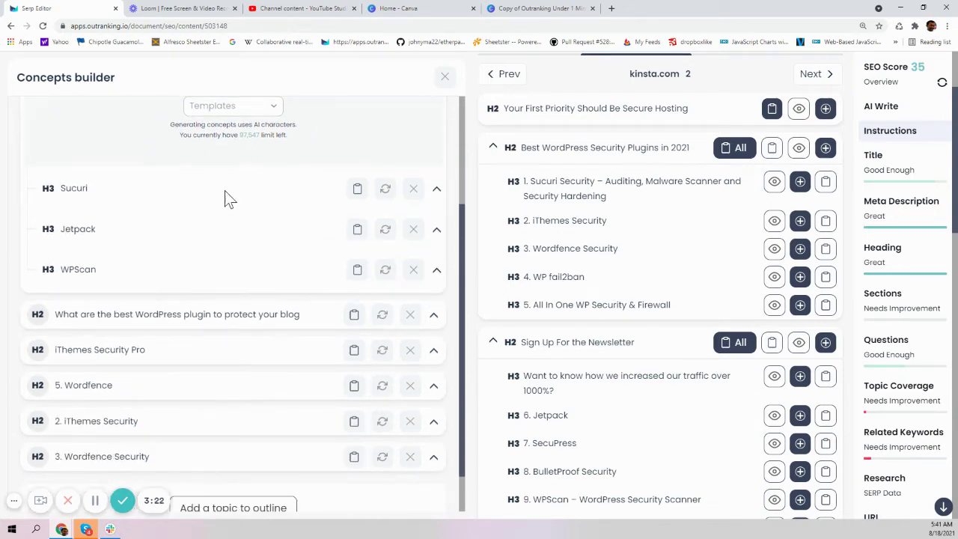
{"action": "left_click", "coordinate": [437, 190]}
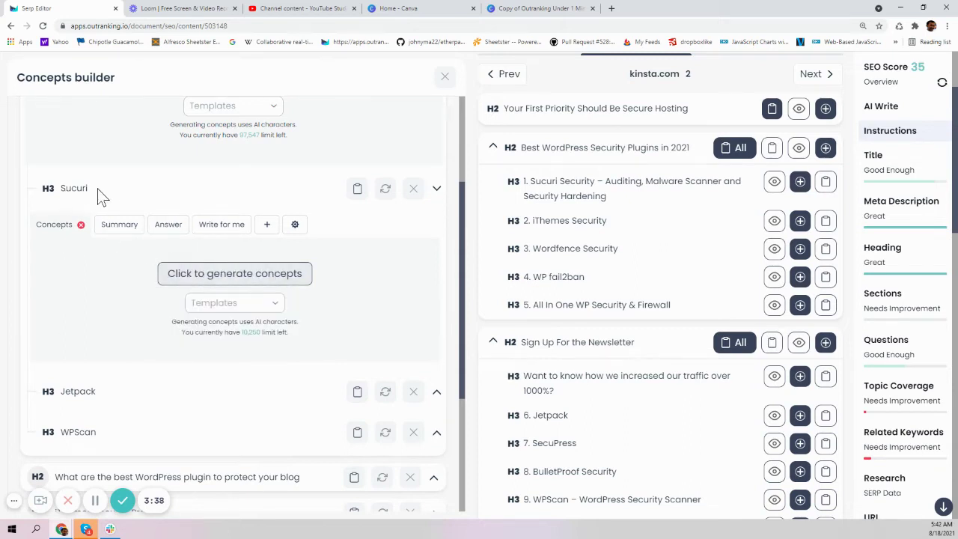
- Generate Features-template concepts for Sucuri, such as website firewall and remotely stored data
{"action": "left_click", "coordinate": [279, 312]}
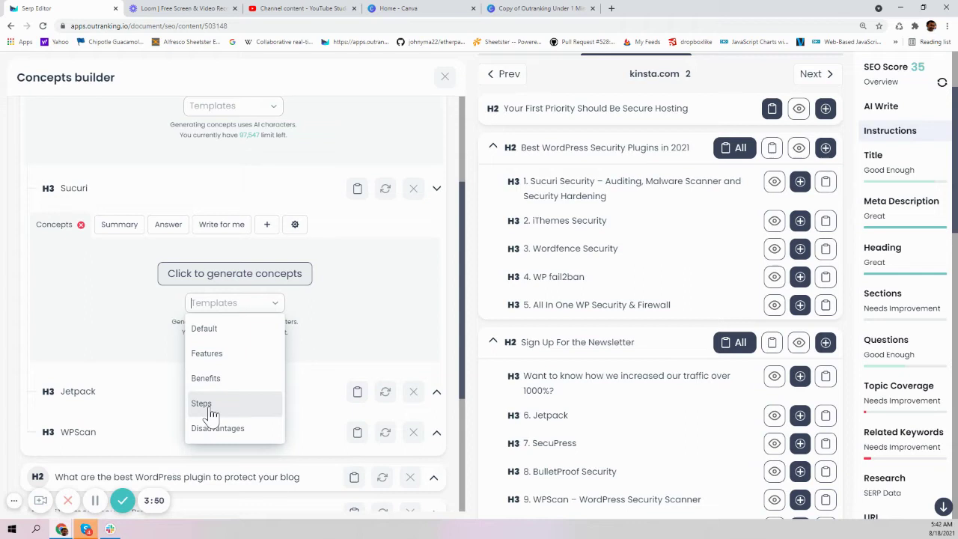
{"action": "left_click", "coordinate": [218, 365]}
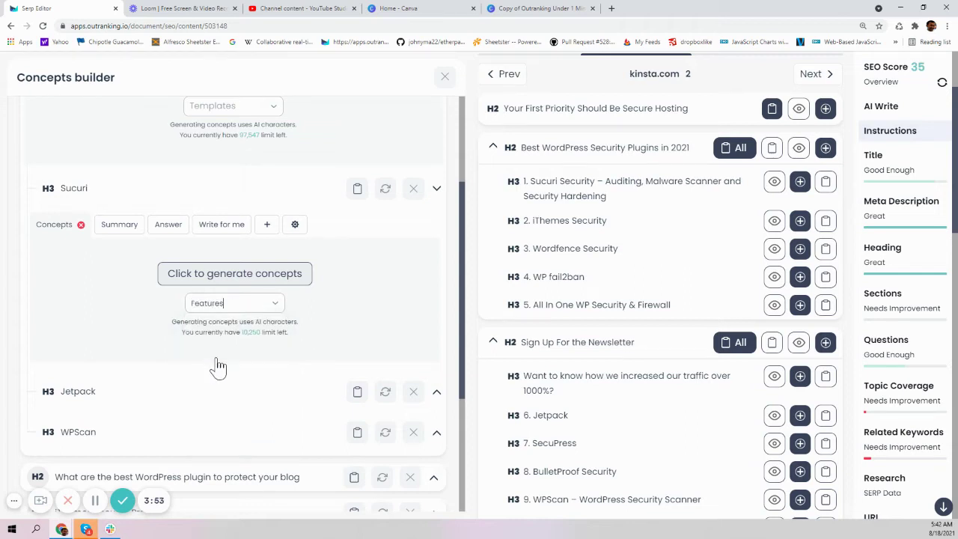
{"action": "left_click", "coordinate": [234, 283]}
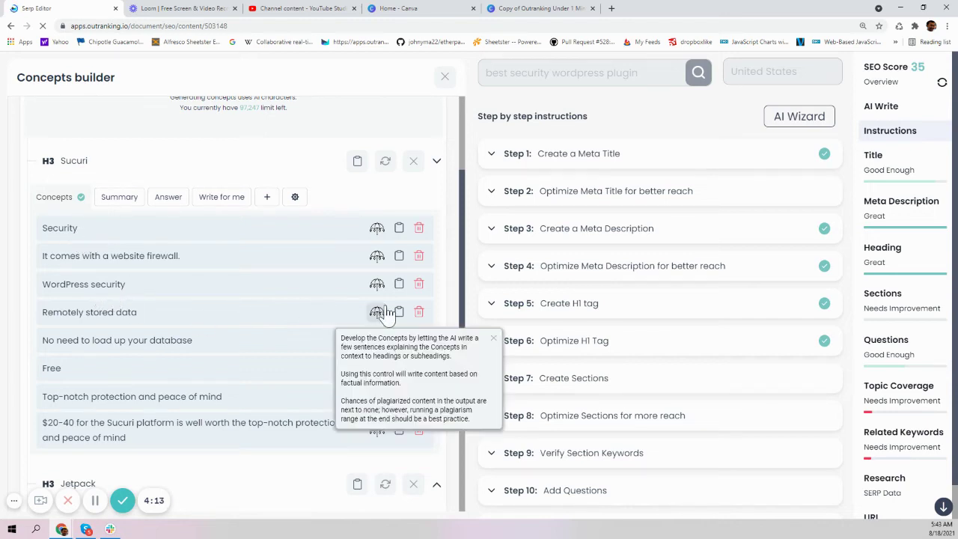
- Delete all seven Sucuri concepts, including WordPress security, website firewall and remotely stored data
{"action": "left_click", "coordinate": [420, 283]}
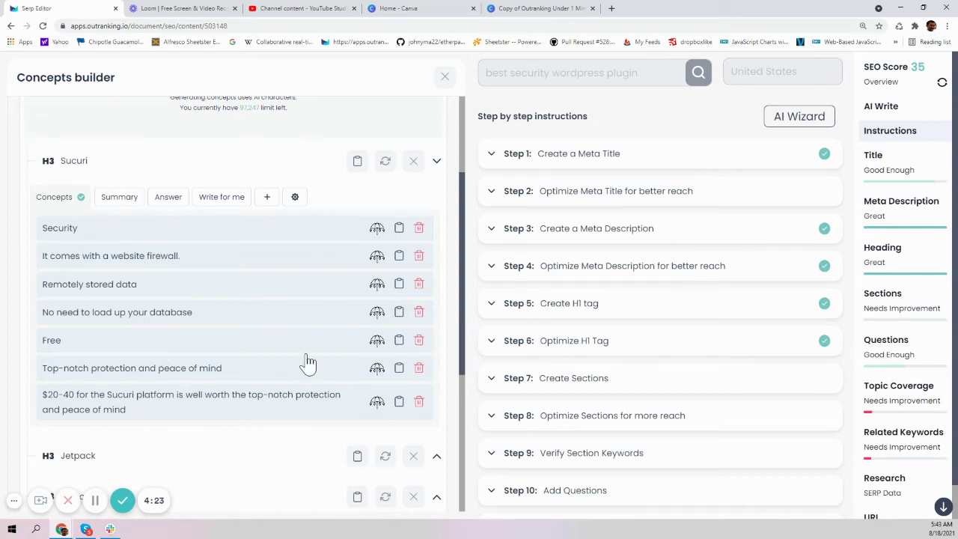
{"action": "left_click", "coordinate": [417, 371]}
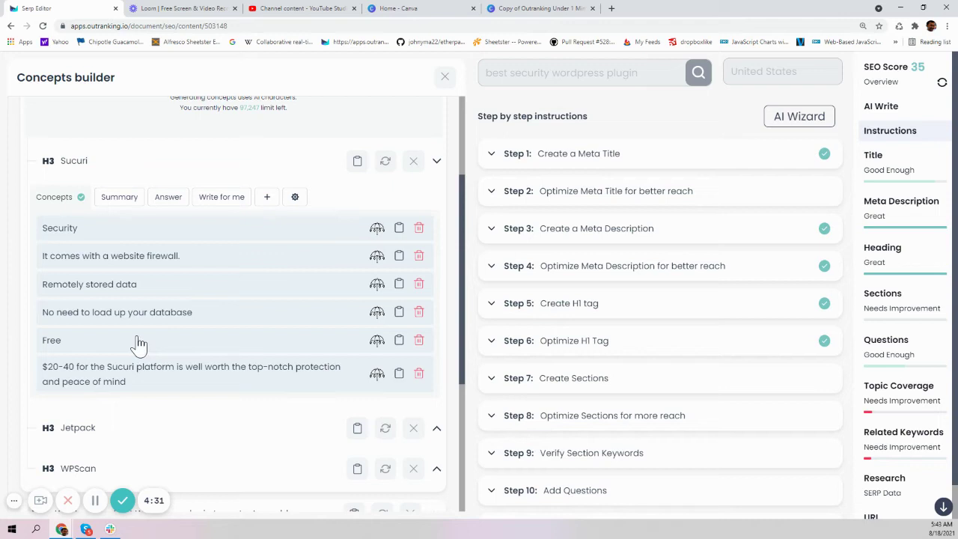
{"action": "left_click", "coordinate": [419, 228]}
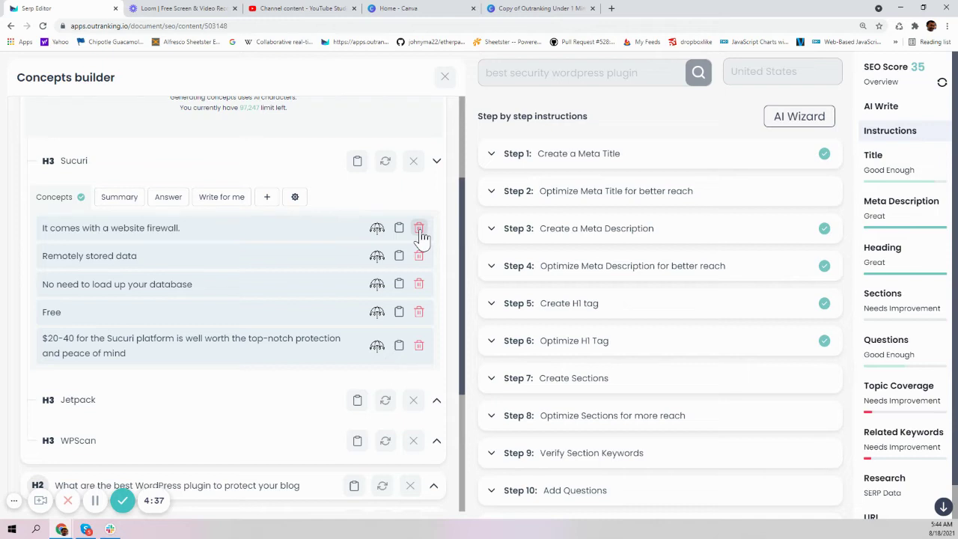
{"action": "left_click", "coordinate": [419, 230]}
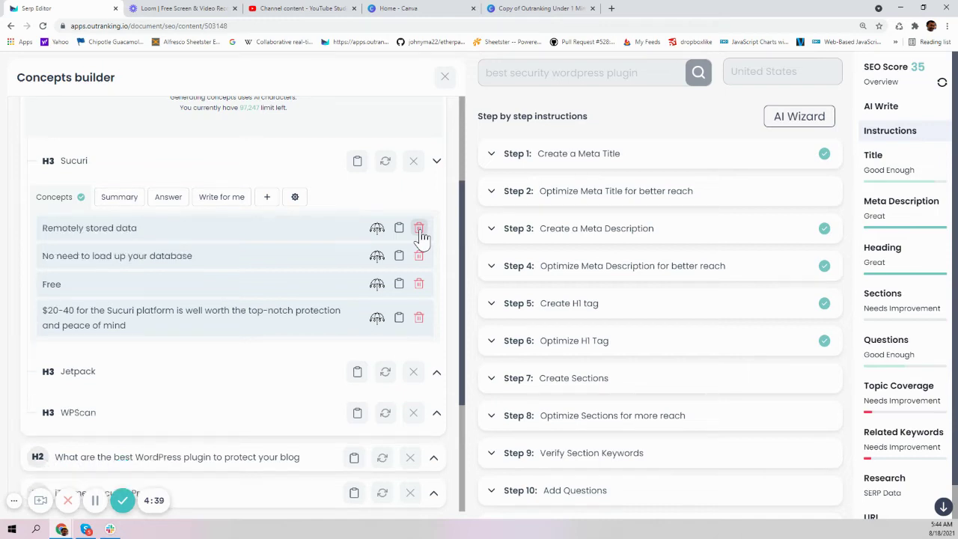
{"action": "left_click", "coordinate": [419, 230]}
{"action": "left_click", "coordinate": [419, 229]}
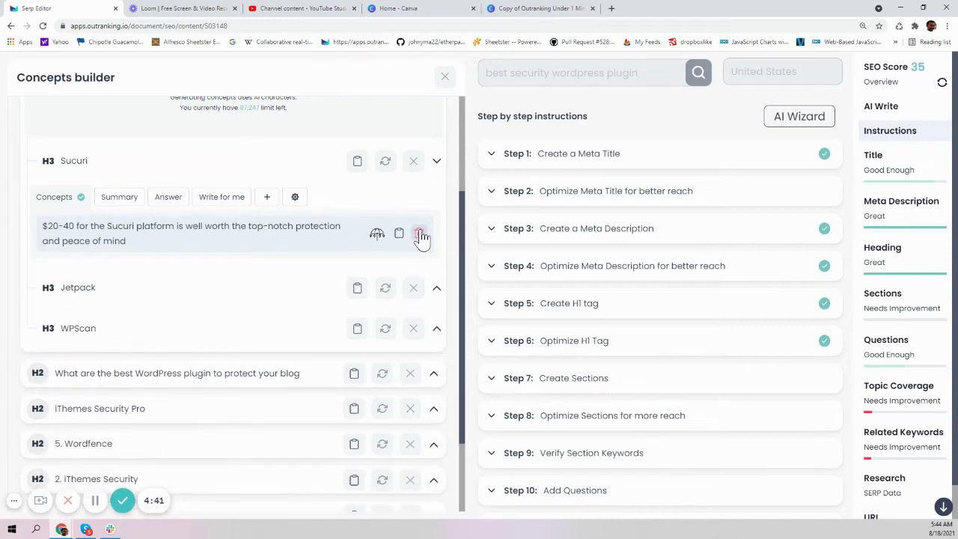
{"action": "left_click", "coordinate": [419, 234]}
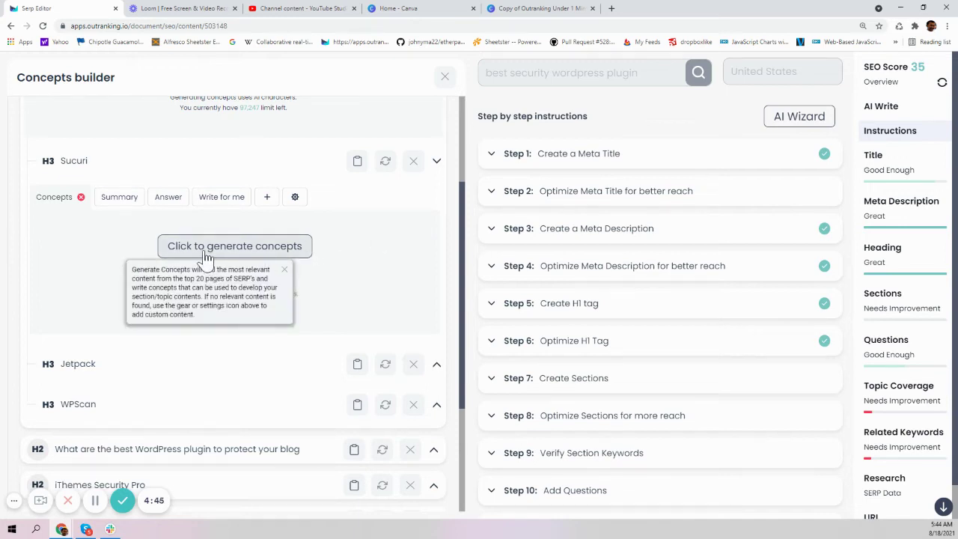
- Regenerate Sucuri's concepts, getting nine new ones on firewall, malware scanning, pricing and backups
{"action": "left_click", "coordinate": [238, 246]}
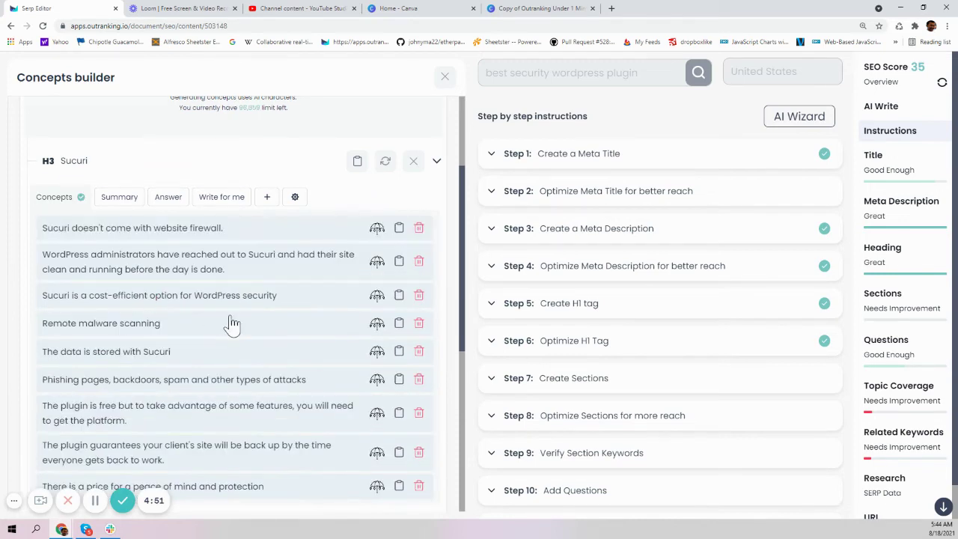
{"action": "scroll", "coordinate": [232, 322], "scroll_direction": "down", "scroll_amount": 2}
{"action": "scroll", "coordinate": [231, 322], "scroll_direction": "up", "scroll_amount": 2}
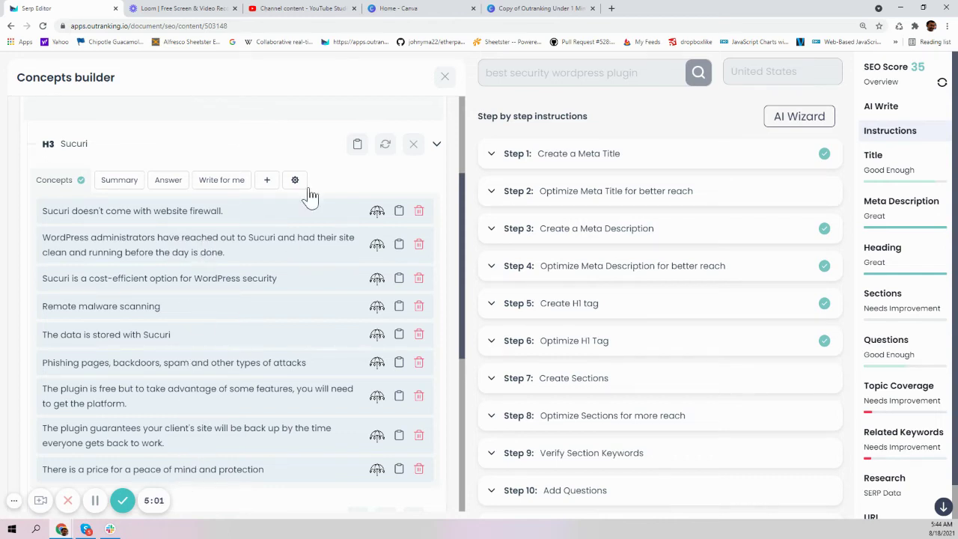
- Close the Concepts builder and expand the Sucuri section in the suggested outline
{"action": "left_click", "coordinate": [445, 77]}
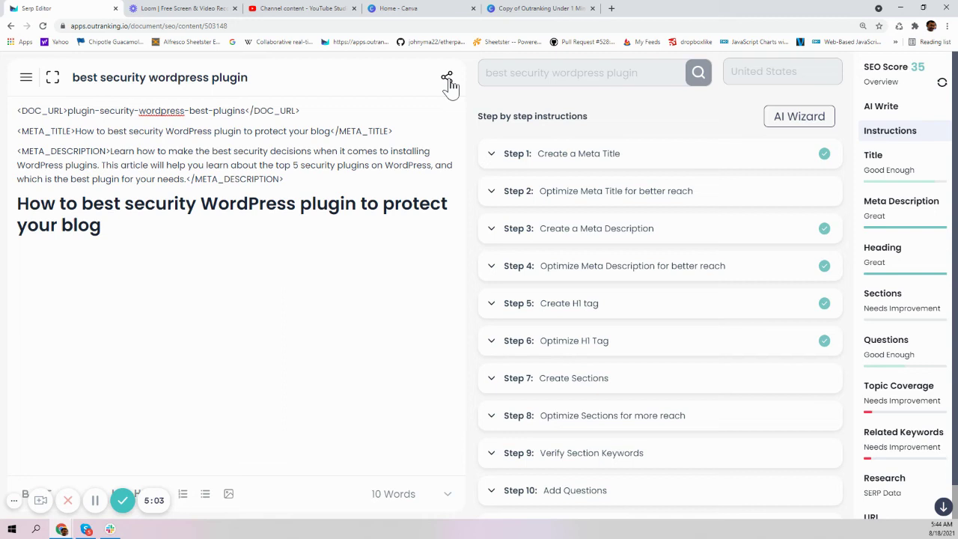
{"action": "left_click", "coordinate": [906, 321]}
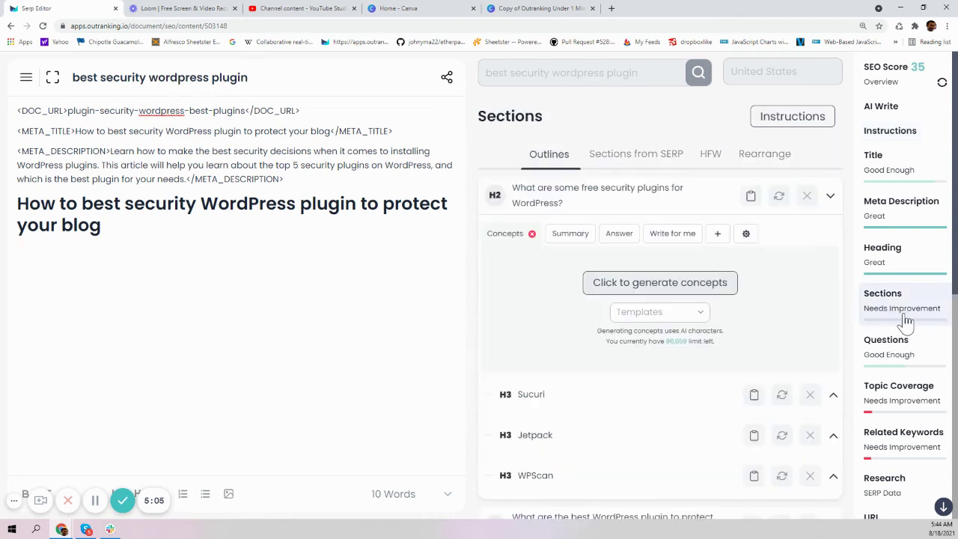
{"action": "scroll", "coordinate": [624, 367], "scroll_direction": "down", "scroll_amount": 2}
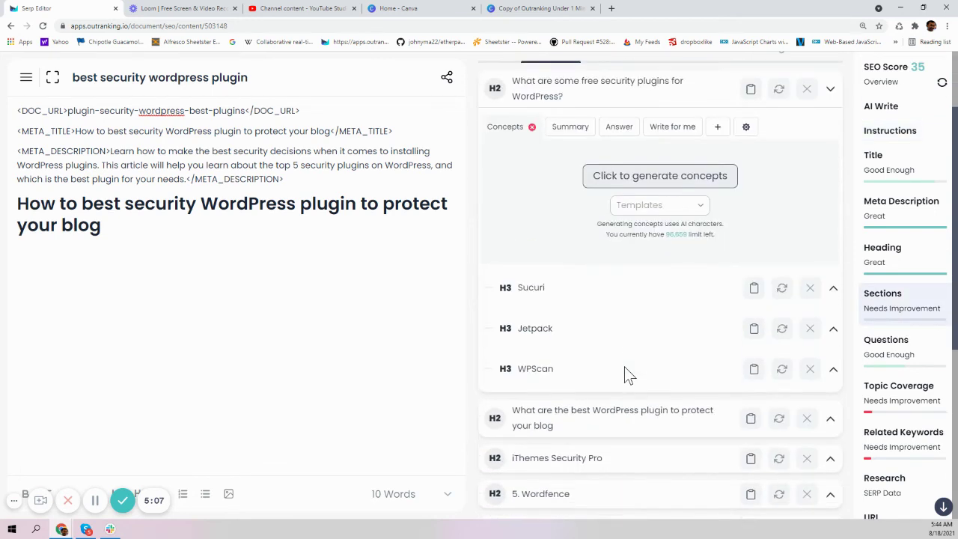
{"action": "left_click", "coordinate": [833, 289]}
{"action": "scroll", "coordinate": [665, 314], "scroll_direction": "down", "scroll_amount": 2}
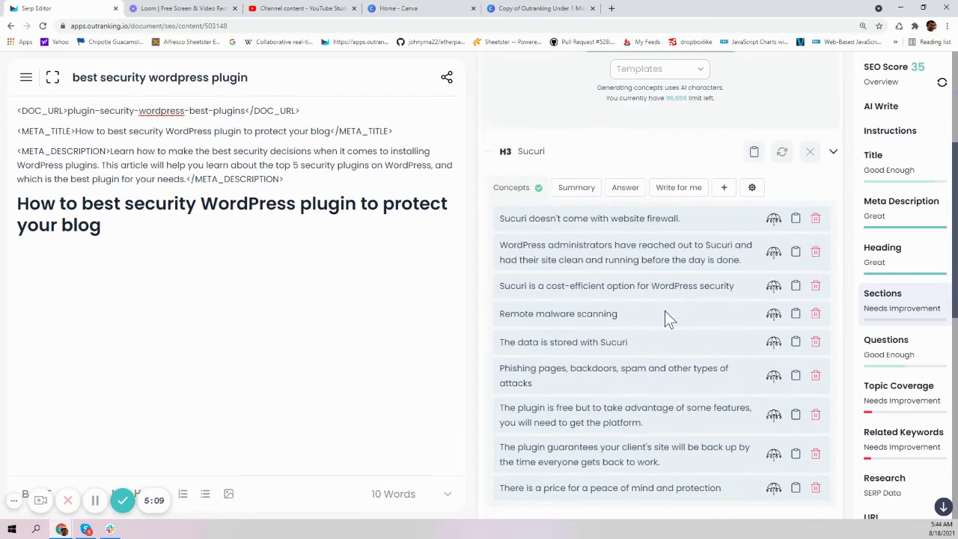
{"action": "scroll", "coordinate": [665, 314], "scroll_direction": "up", "scroll_amount": 3}
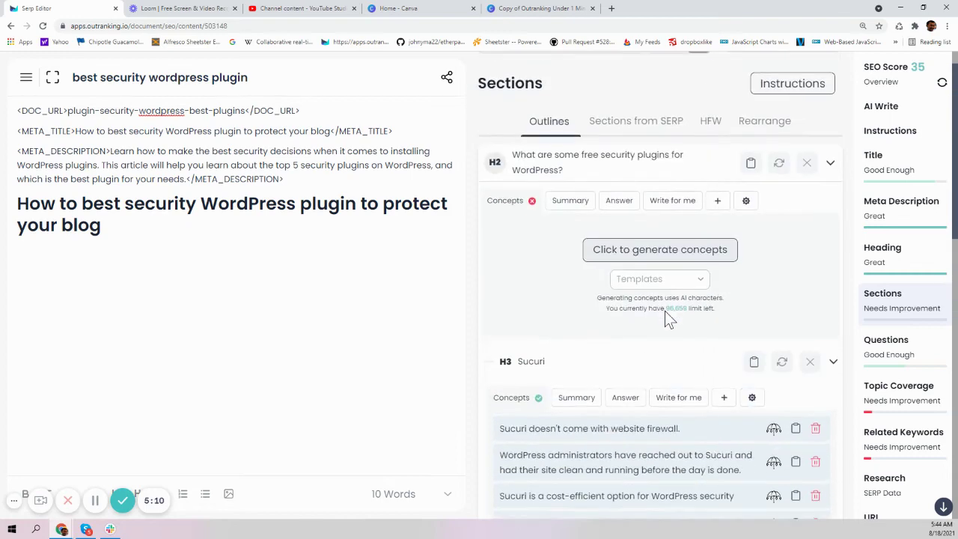
- Insert the H2 'What are some free security plugins for WordPress?' below the title, plus a firewall paragraph
{"action": "left_click", "coordinate": [751, 169]}
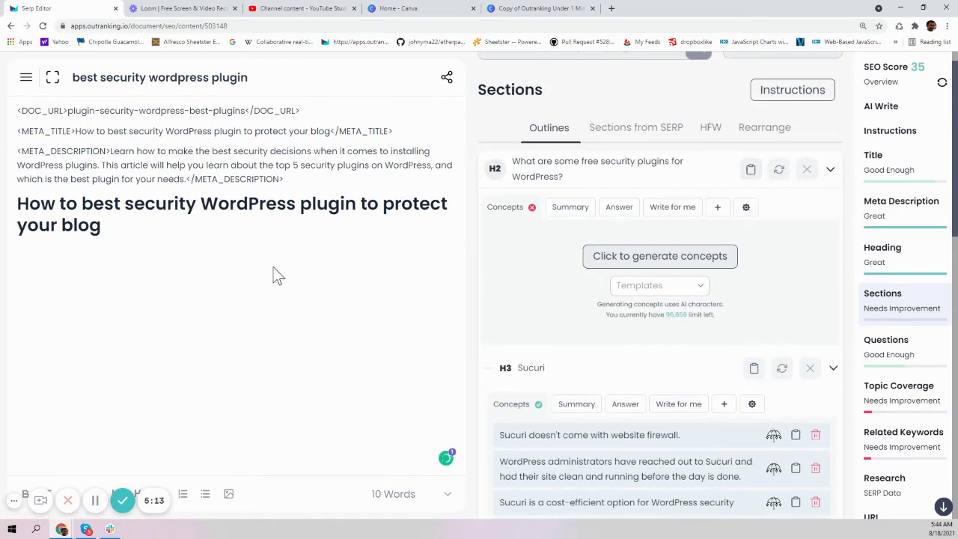
{"action": "left_click", "coordinate": [130, 235]}
{"action": "key", "text": "Return"}
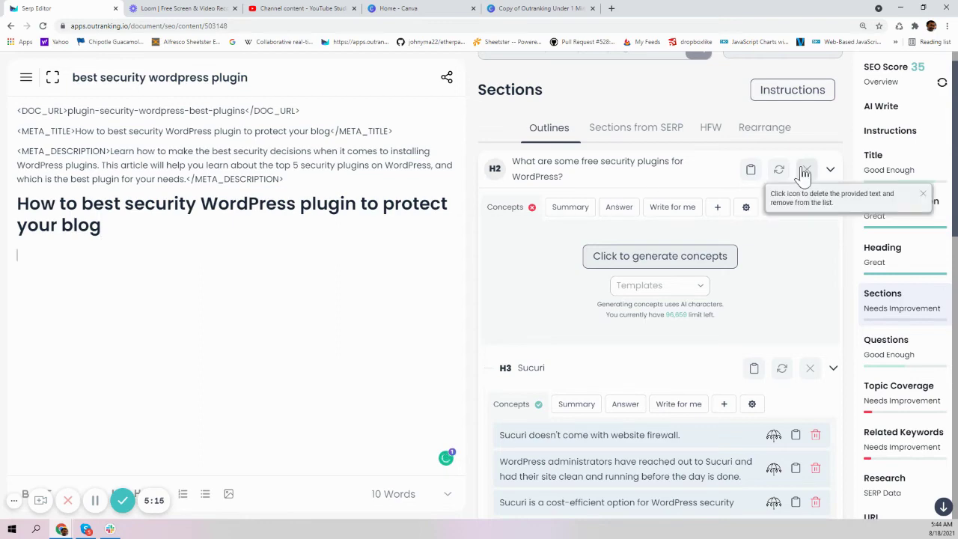
{"action": "left_click", "coordinate": [751, 169]}
{"action": "scroll", "coordinate": [631, 364], "scroll_direction": "down", "scroll_amount": 3}
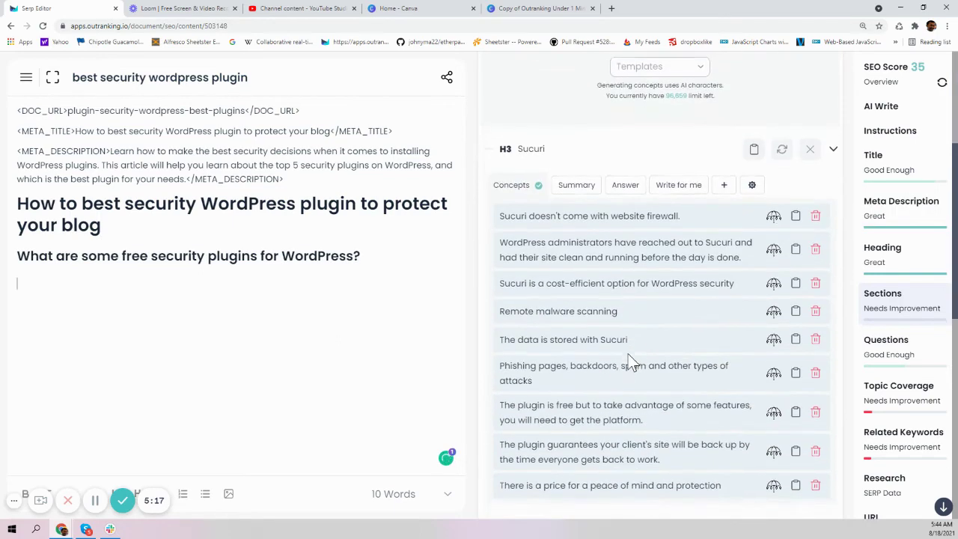
{"action": "left_click", "coordinate": [773, 215]}
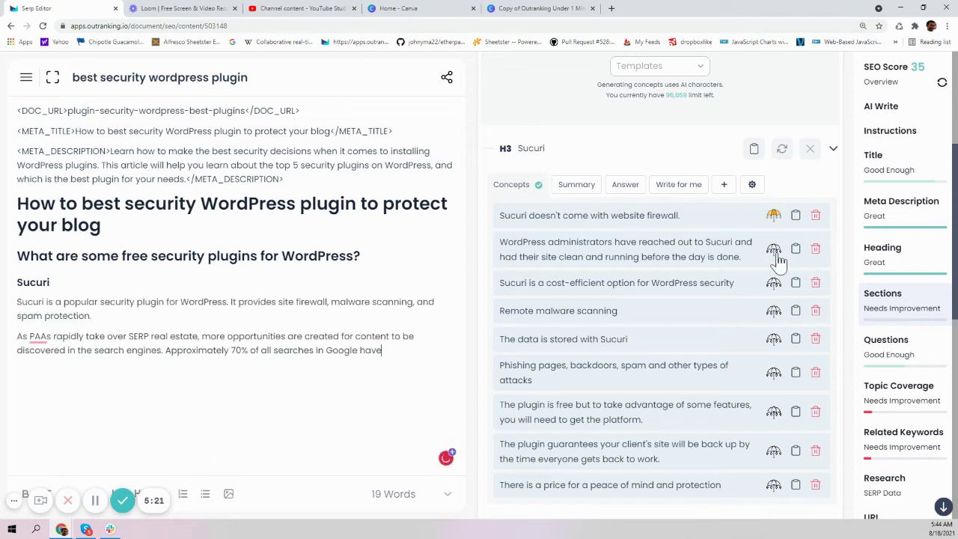
- Add a second Sucuri AI paragraph, then delete all Sucuri text and the free-plugins H2
{"action": "left_click", "coordinate": [774, 250]}
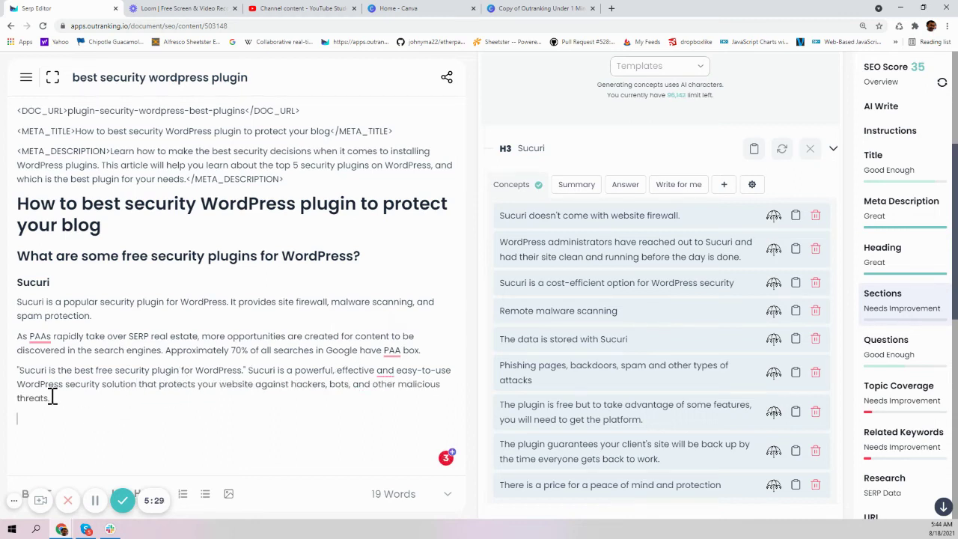
{"action": "left_click_drag", "start_coordinate": [52, 399], "coordinate": [17, 283]}
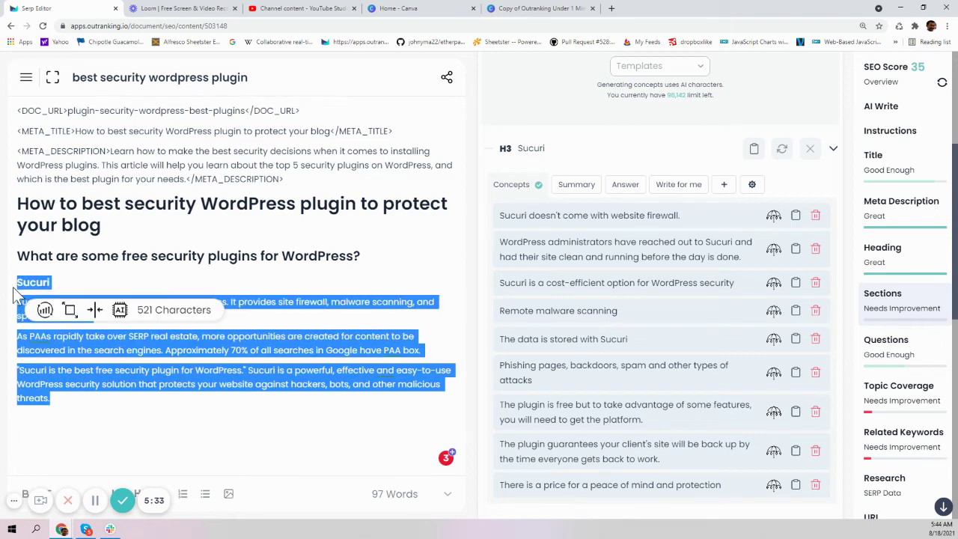
{"action": "key", "text": "Delete"}
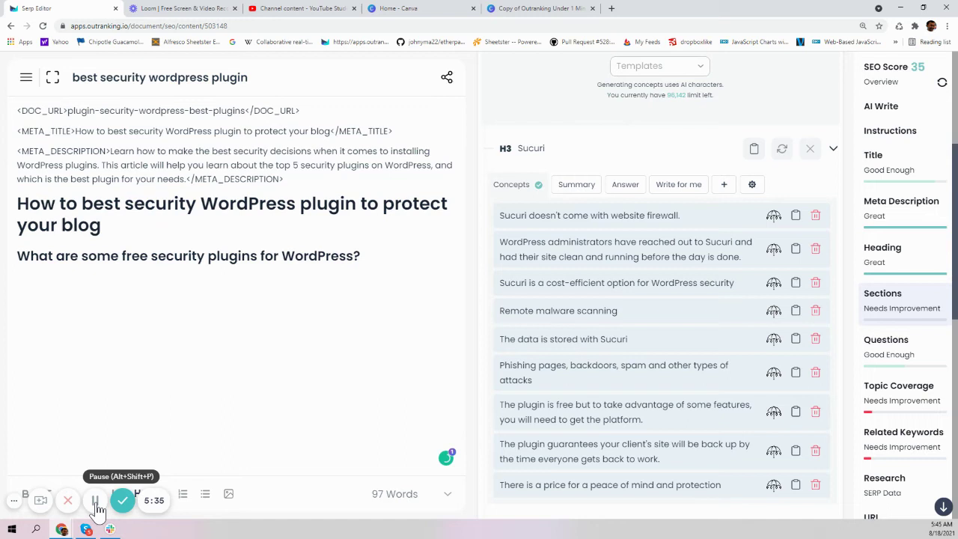
{"action": "left_click_drag", "start_coordinate": [370, 255], "coordinate": [12, 256]}
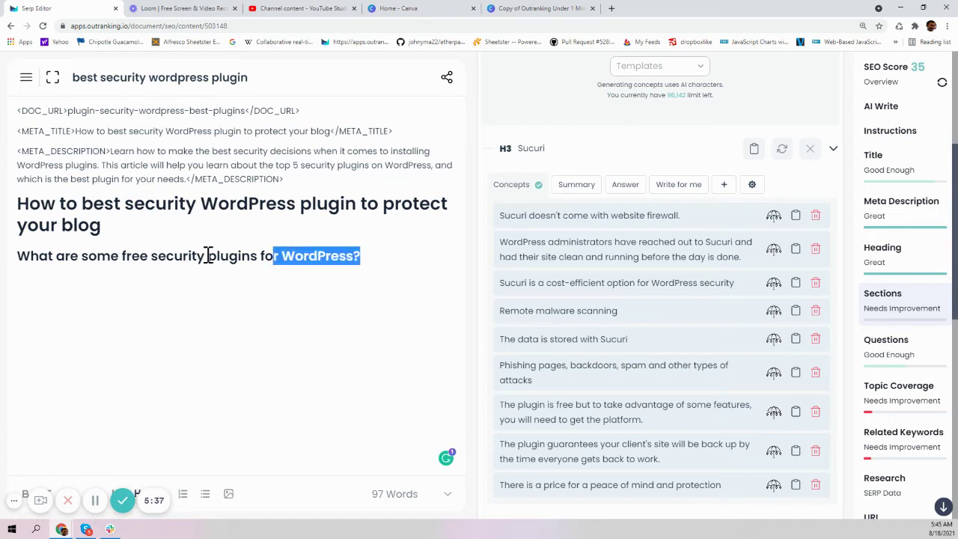
{"action": "key", "text": "Delete"}
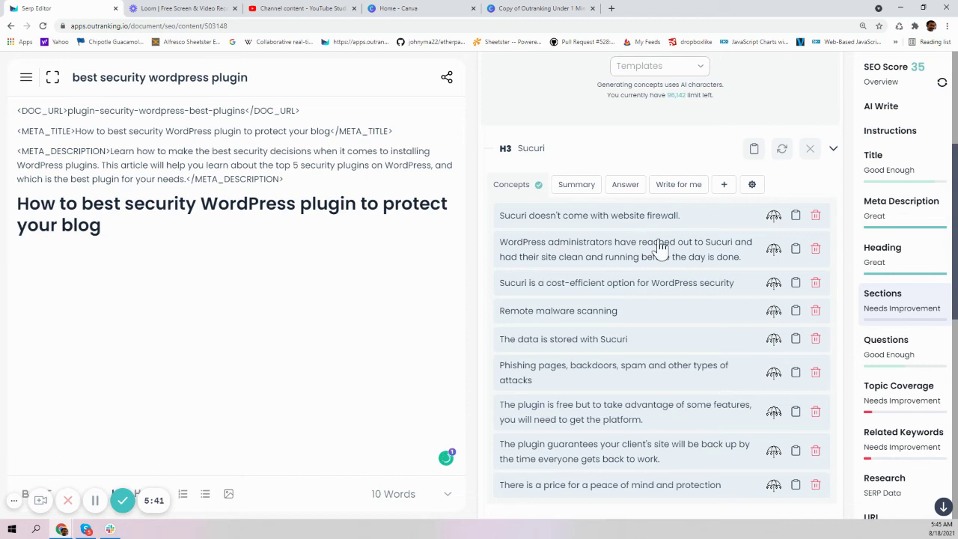
- Insert the Sucuri subheading under the title and AI-write paragraphs from its second concept
{"action": "left_click", "coordinate": [756, 150]}
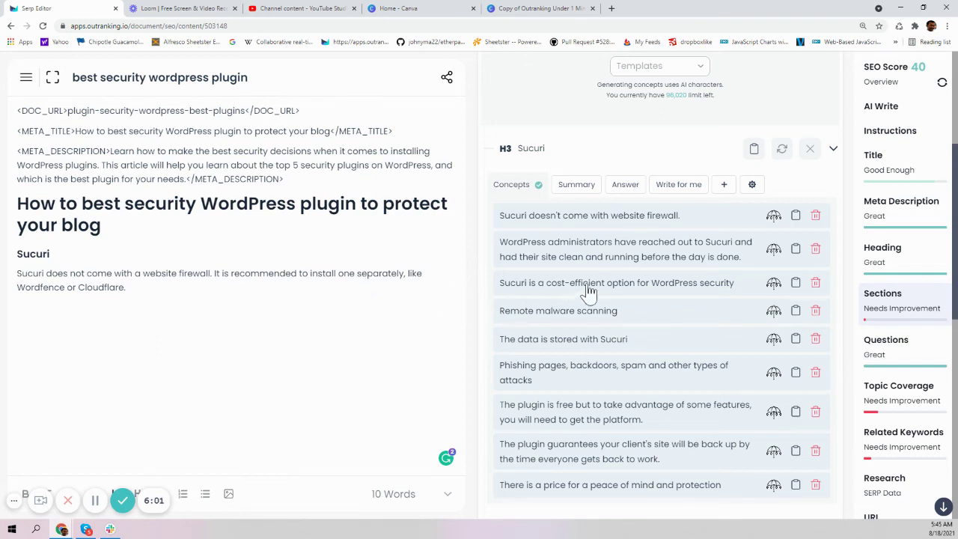
{"action": "left_click", "coordinate": [772, 251]}
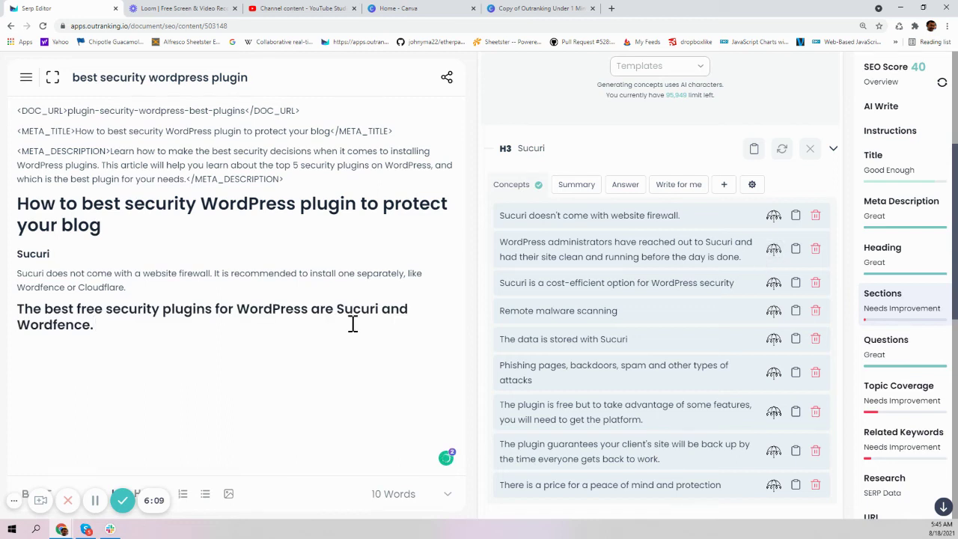
{"action": "key", "text": "ctrl+z"}
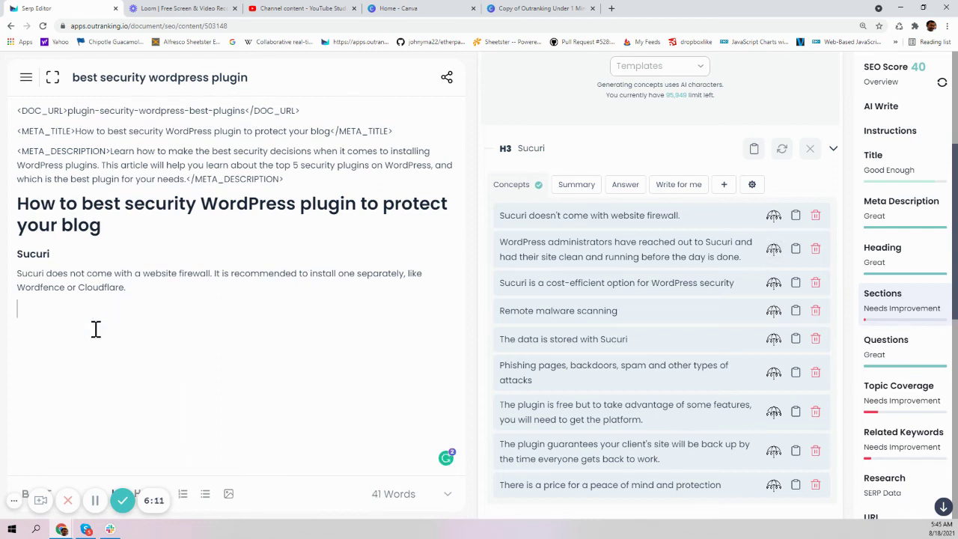
{"action": "left_click", "coordinate": [140, 274]}
{"action": "left_click", "coordinate": [772, 251]}
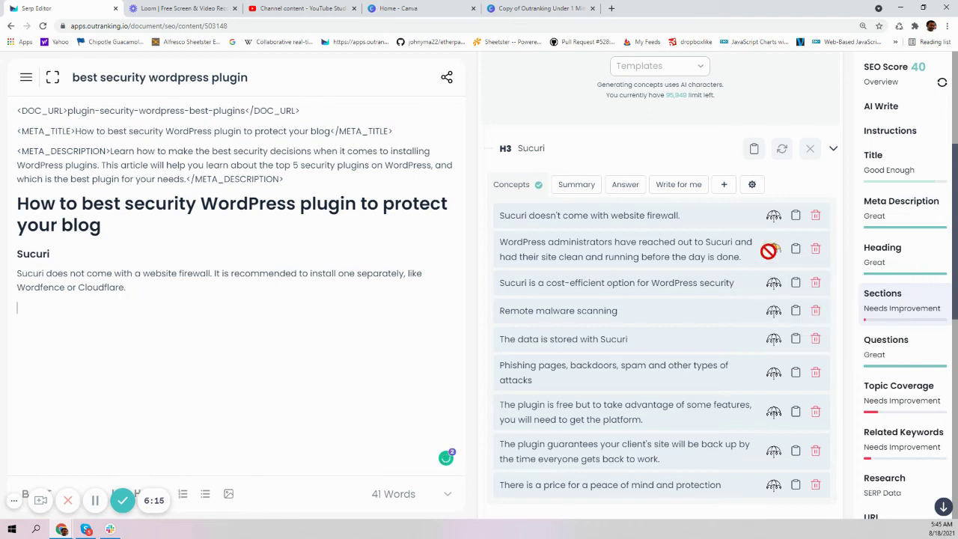